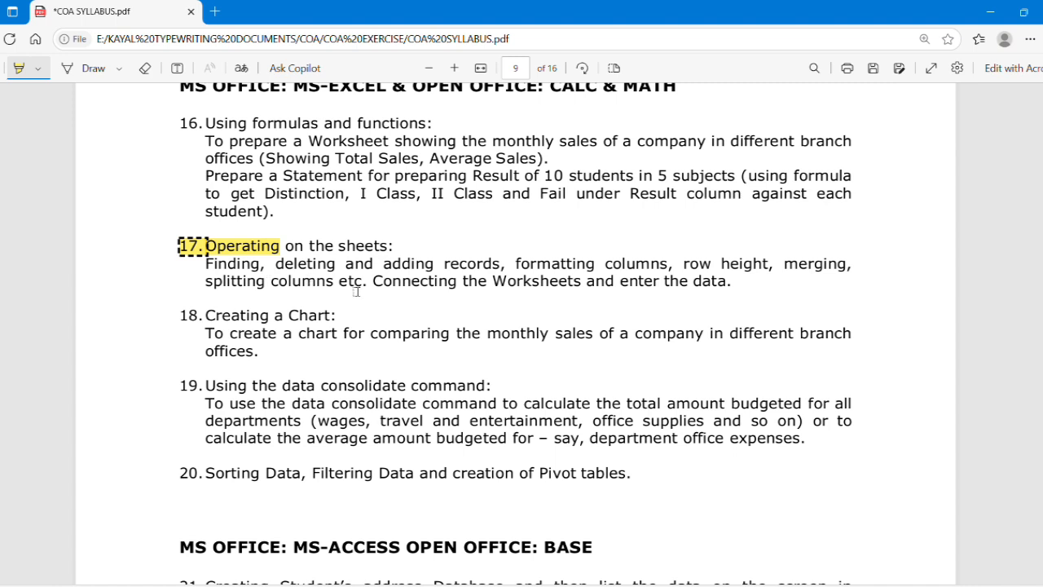
Highlight the word Finding and the last line of exercise 17's description in the syllabus PDF
click(337, 291)
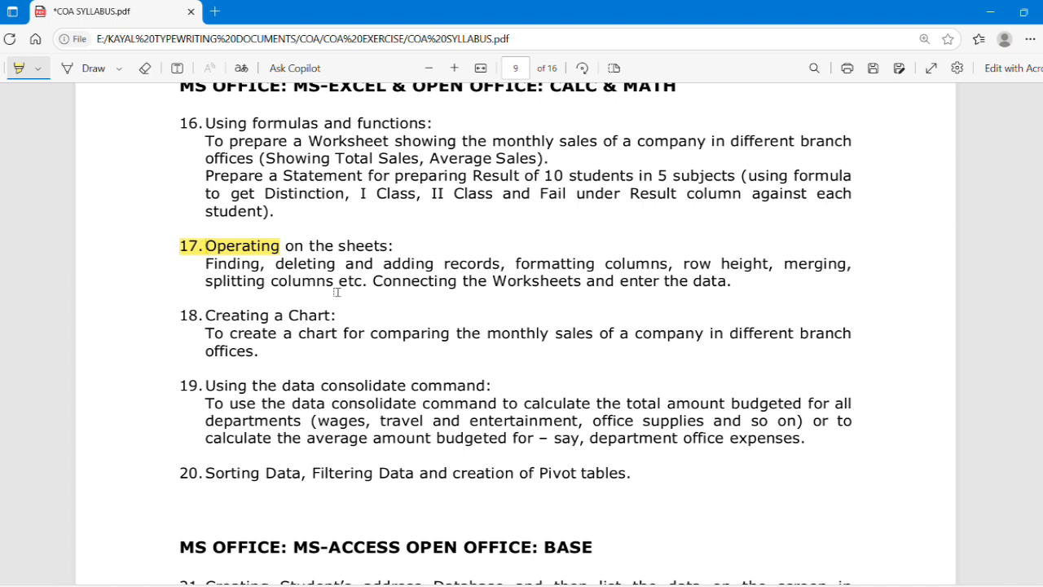
triple_click(721, 278)
click(231, 262)
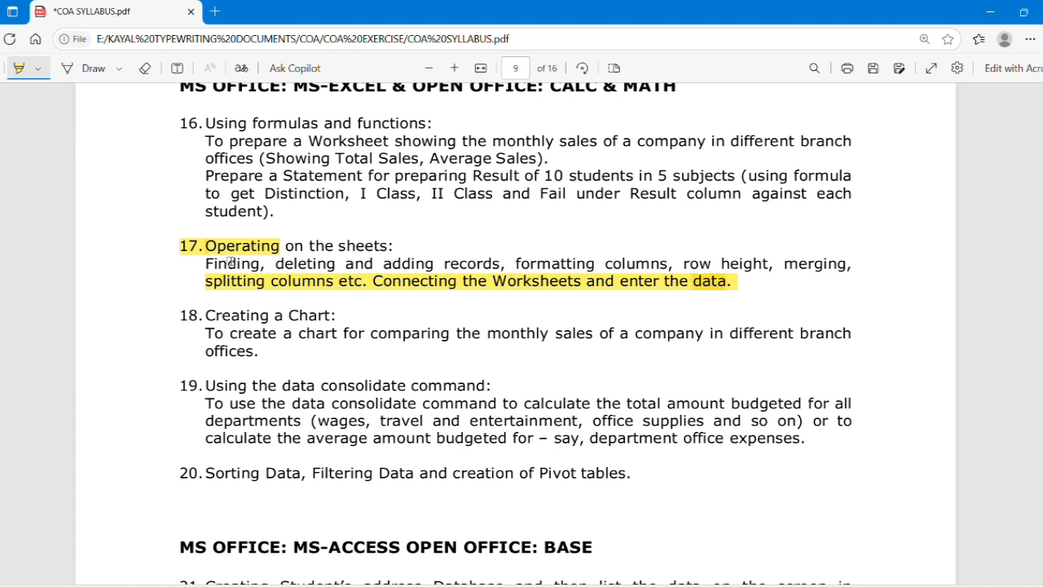
double_click(205, 263)
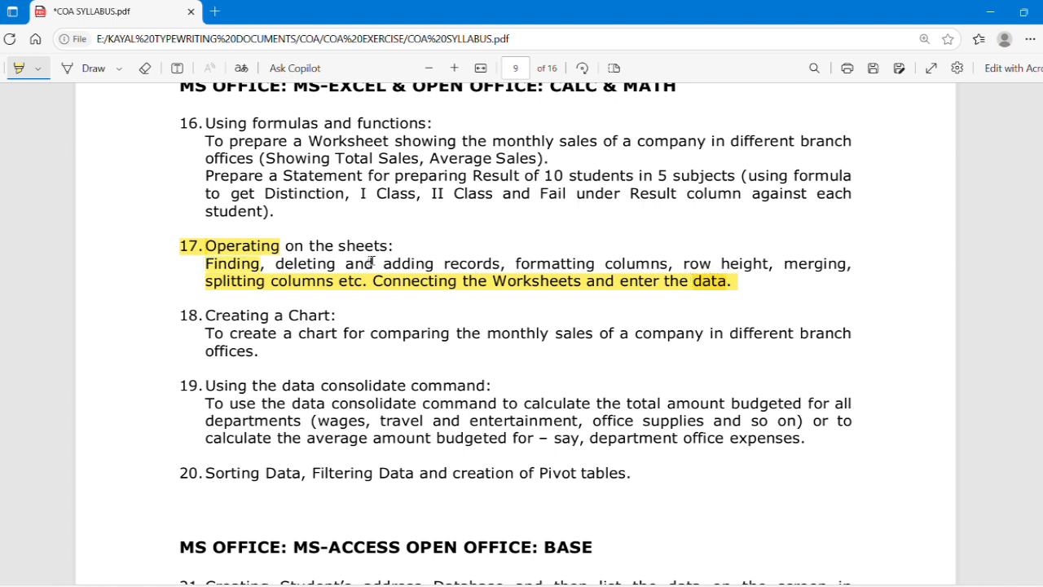
click(510, 276)
click(745, 275)
Erase all the yellow highlights from exercise 17, Operating on the sheets, in the syllabus PDF
click(145, 68)
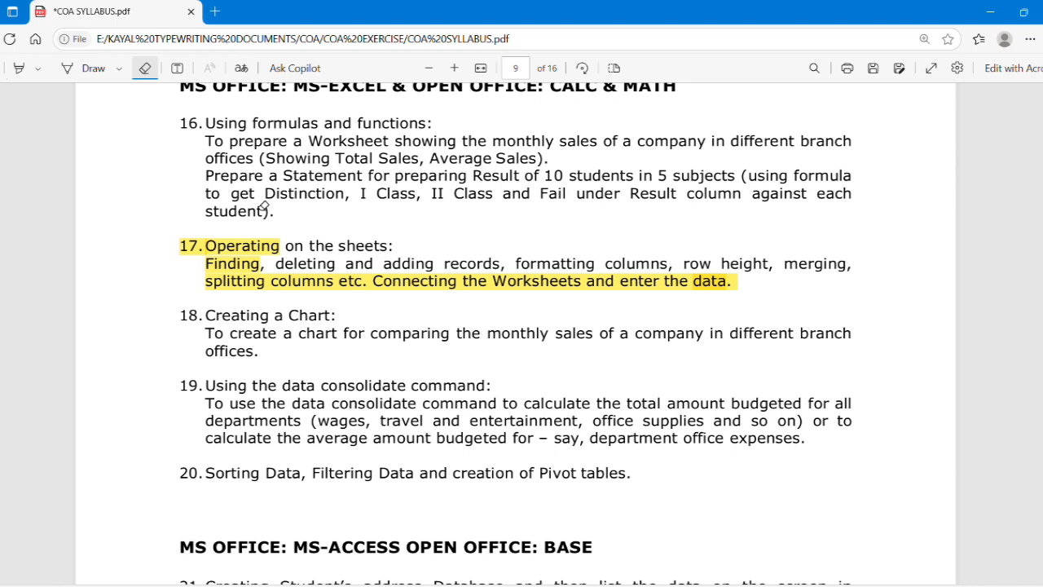
click(234, 246)
click(242, 282)
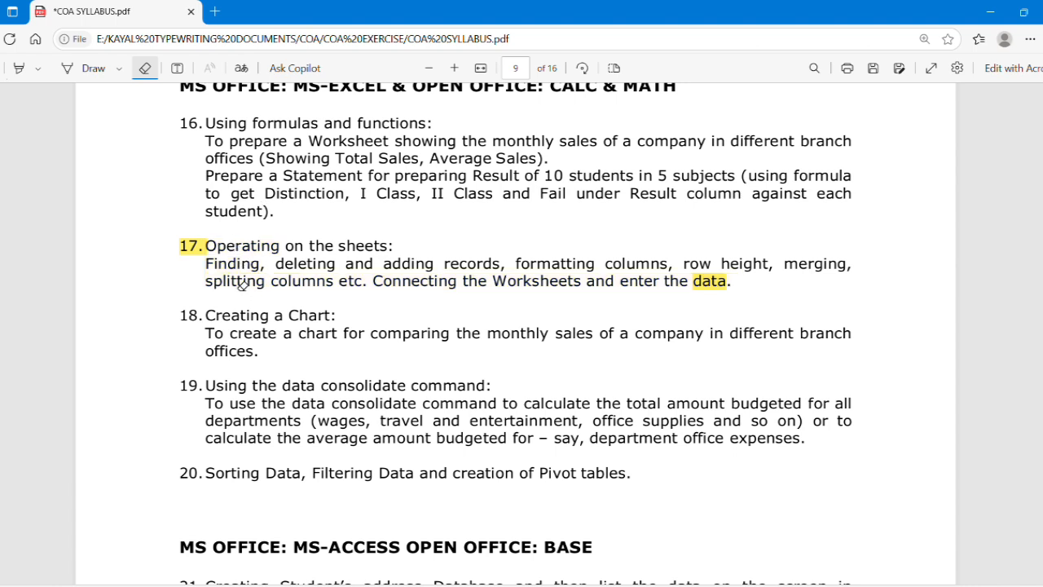
click(194, 245)
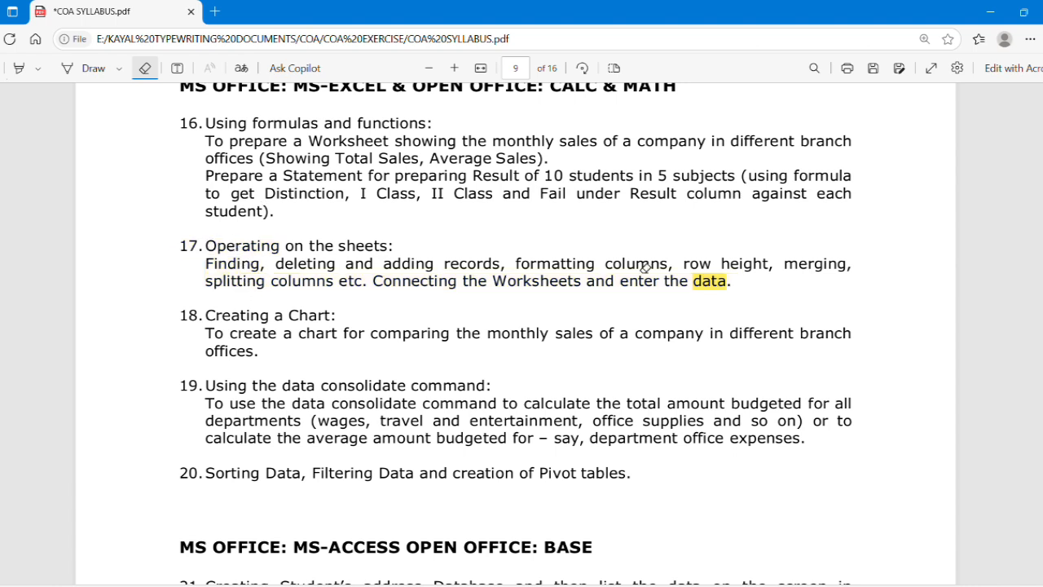
click(717, 282)
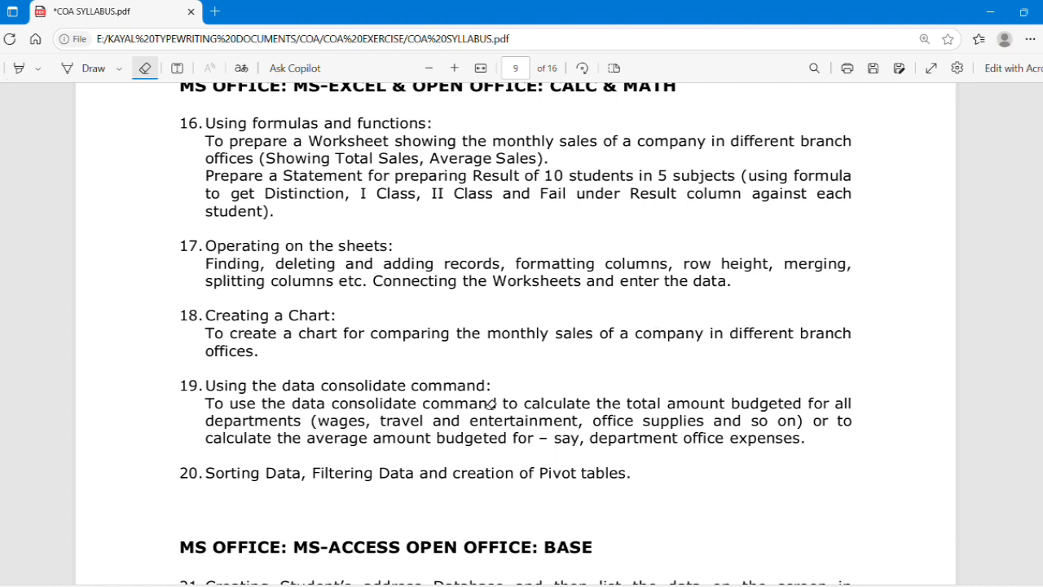
Switch to the Book1.xlsx workbook in Excel and widen column A on Sheet1
mouse_move(470, 585)
click(471, 584)
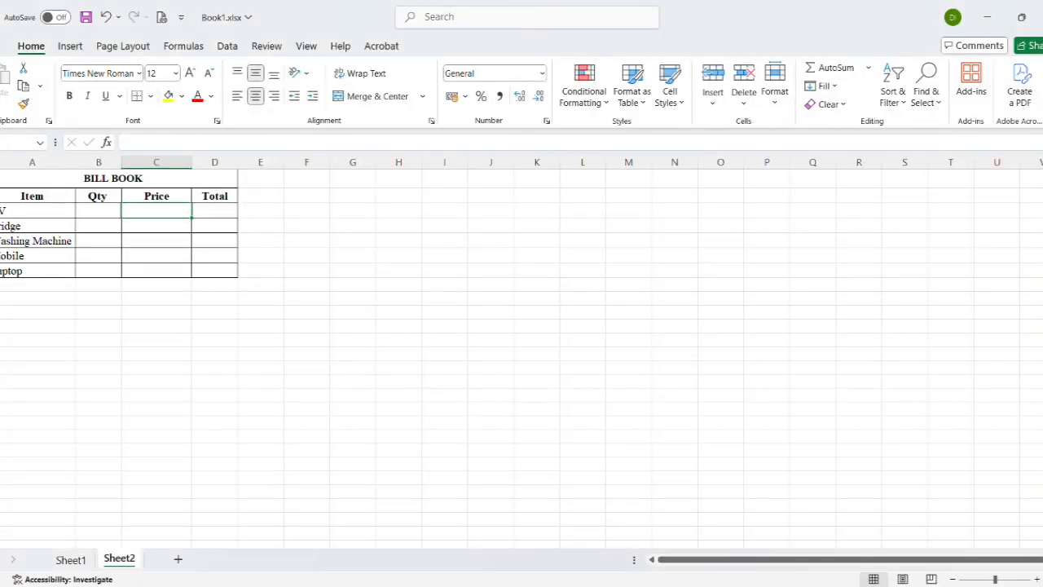
click(161, 392)
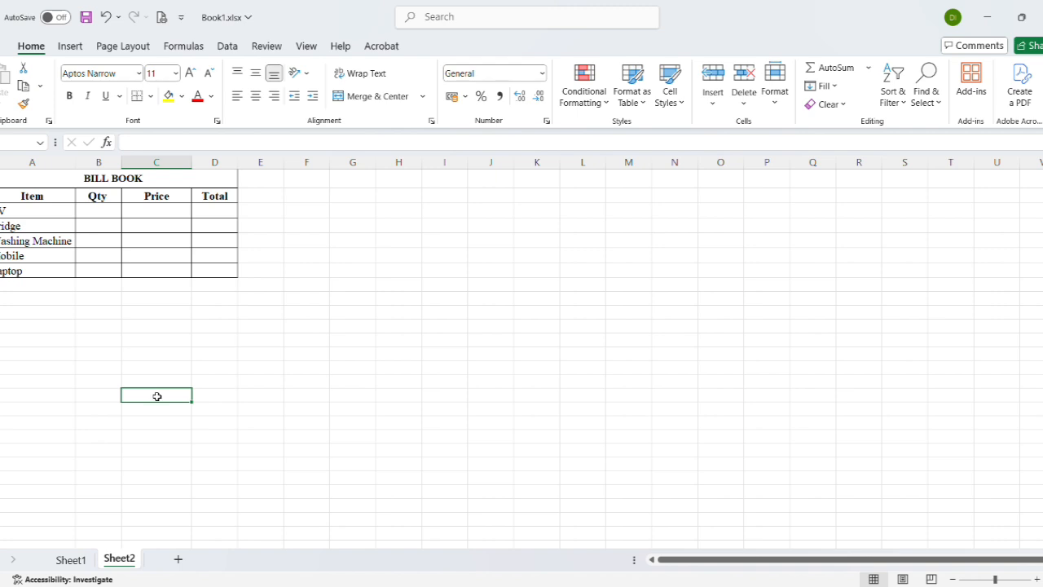
click(60, 560)
click(79, 165)
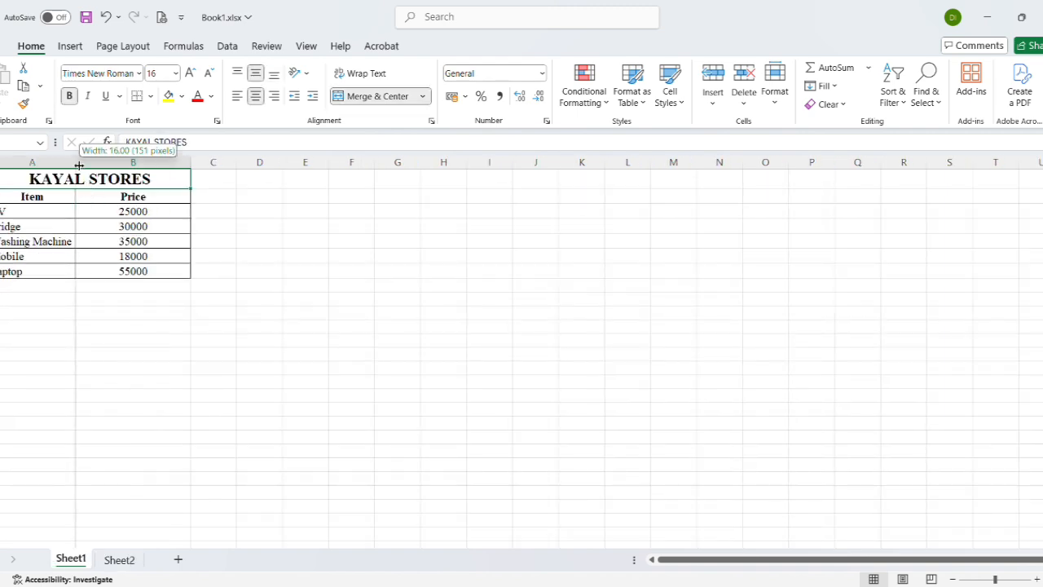
click(74, 160)
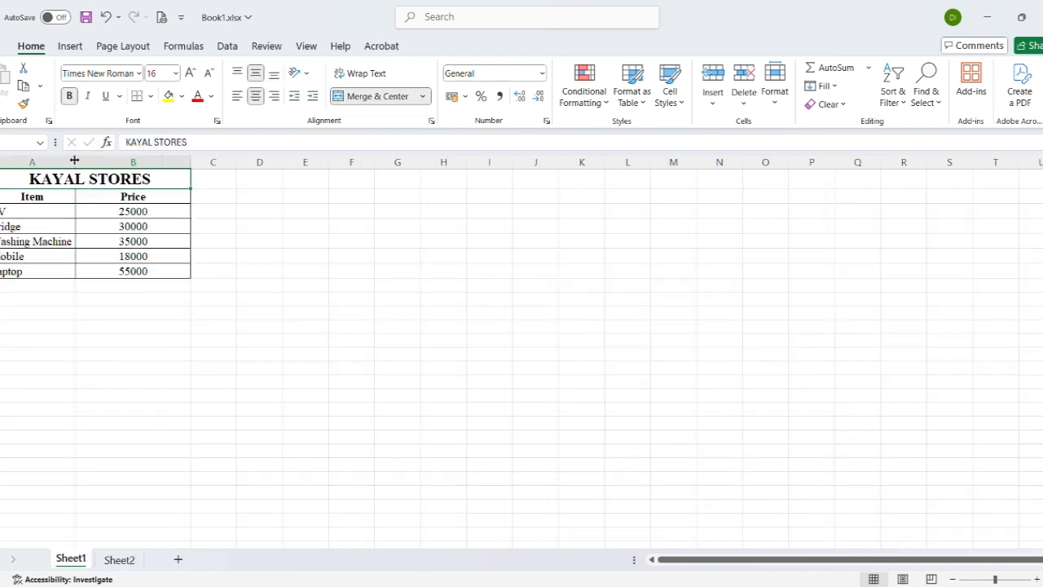
drag(73, 161, 99, 160)
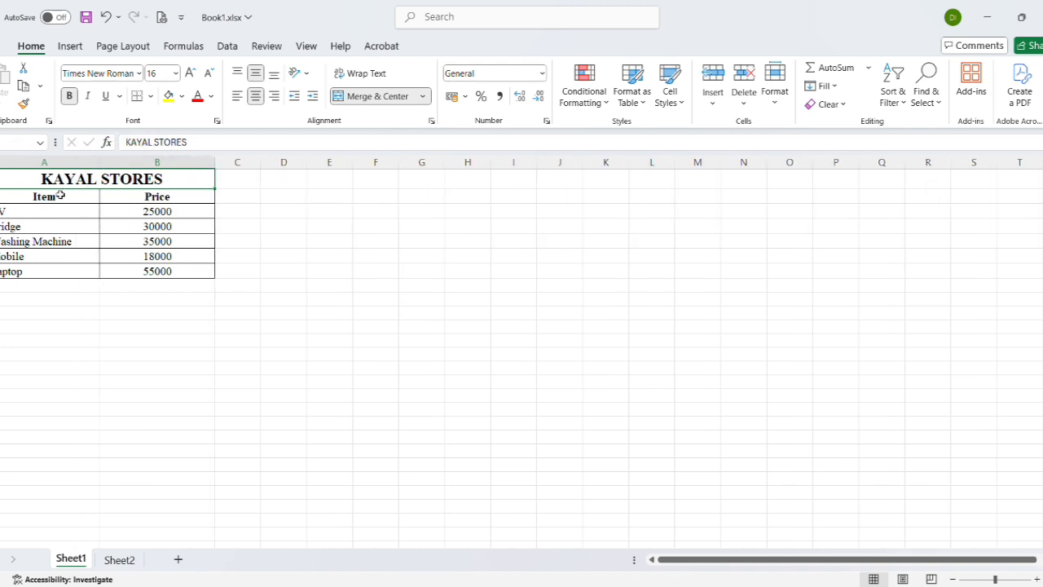
Increase the font size of the Item and Price headers on Sheet1 by two steps
drag(61, 196, 128, 196)
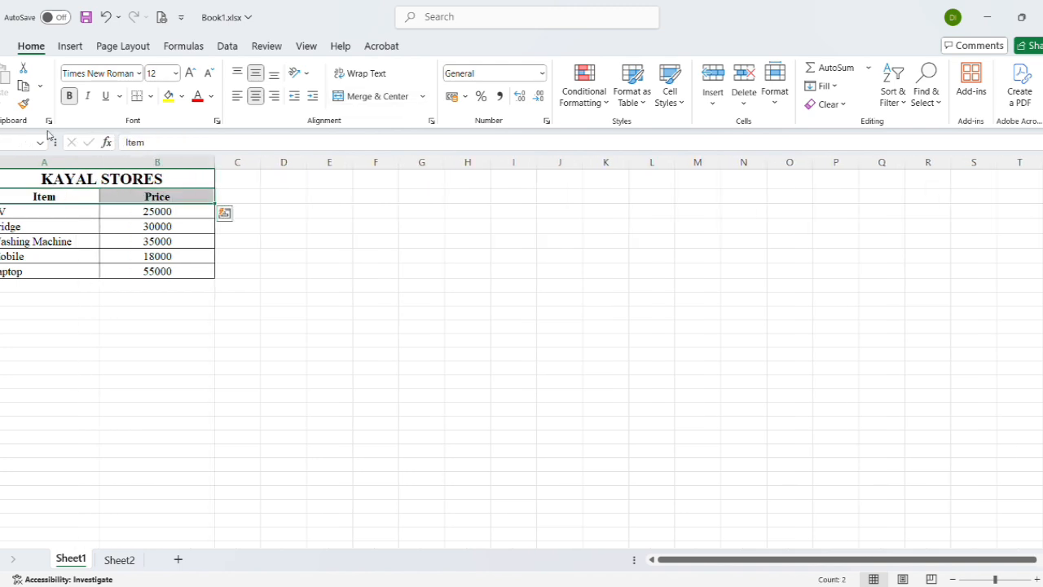
click(191, 73)
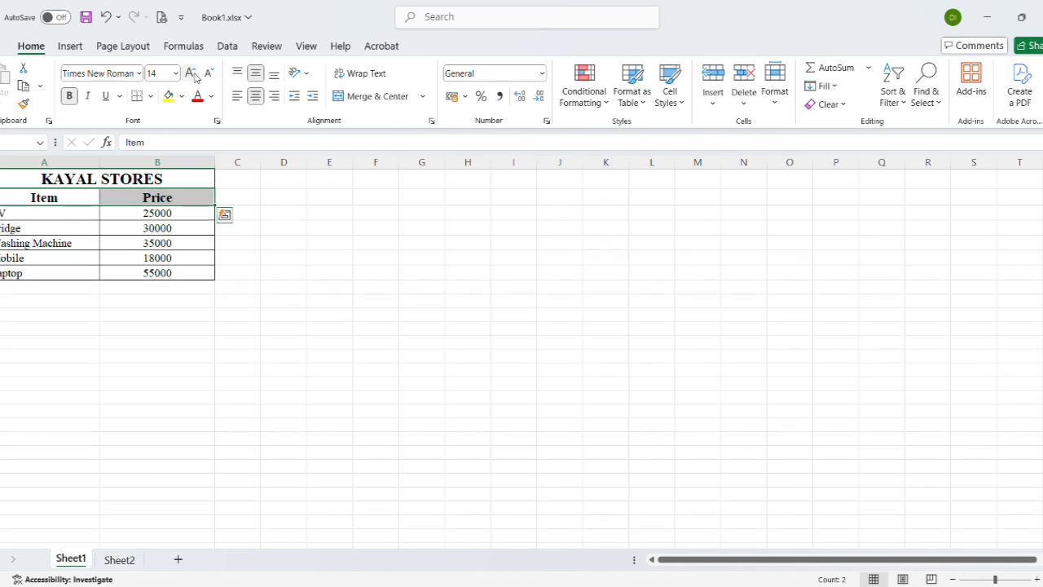
click(191, 73)
click(263, 229)
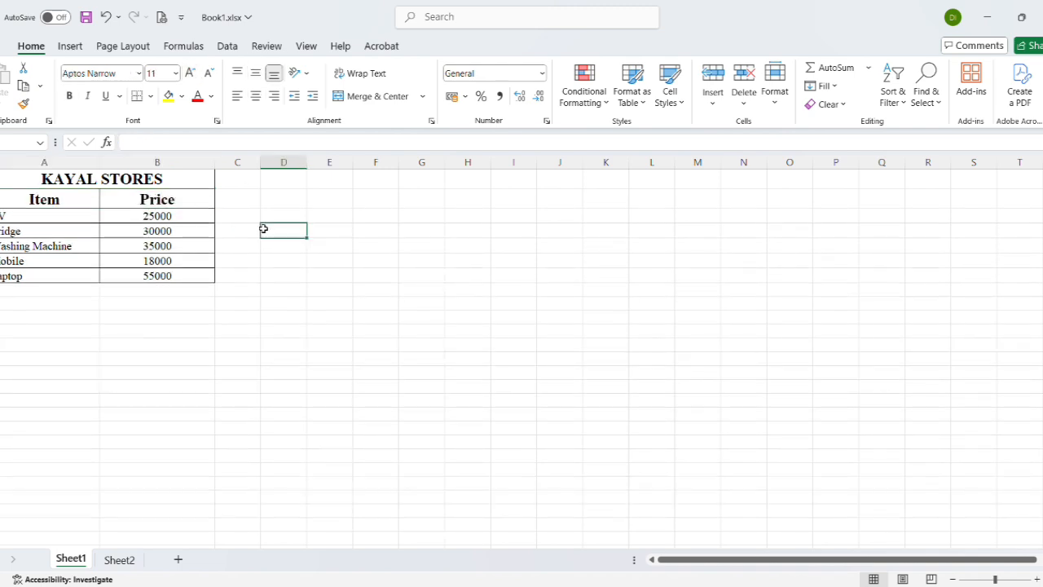
Set the BILL BOOK title on Sheet2 to font size 12
click(119, 559)
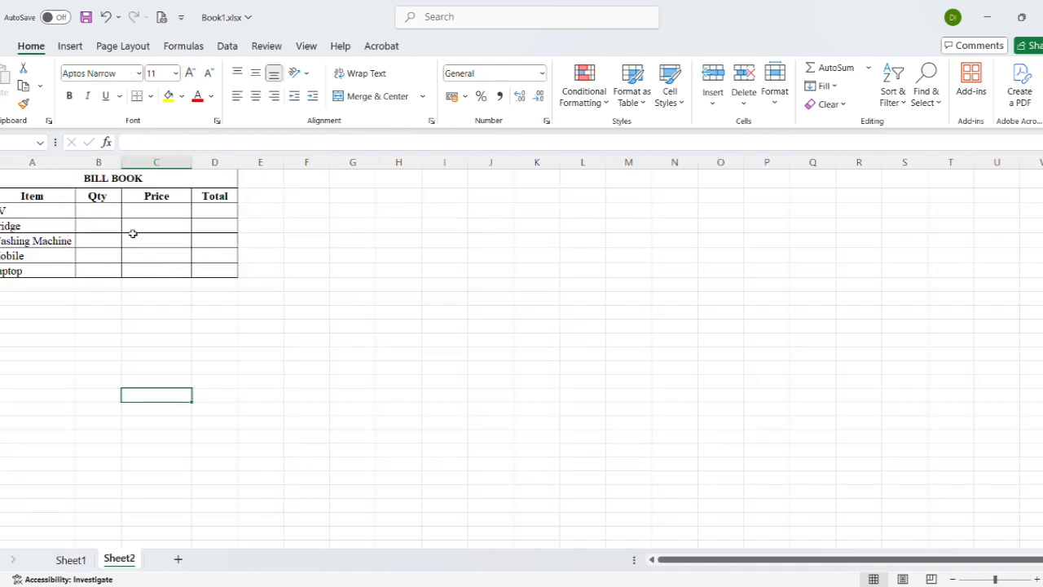
click(89, 179)
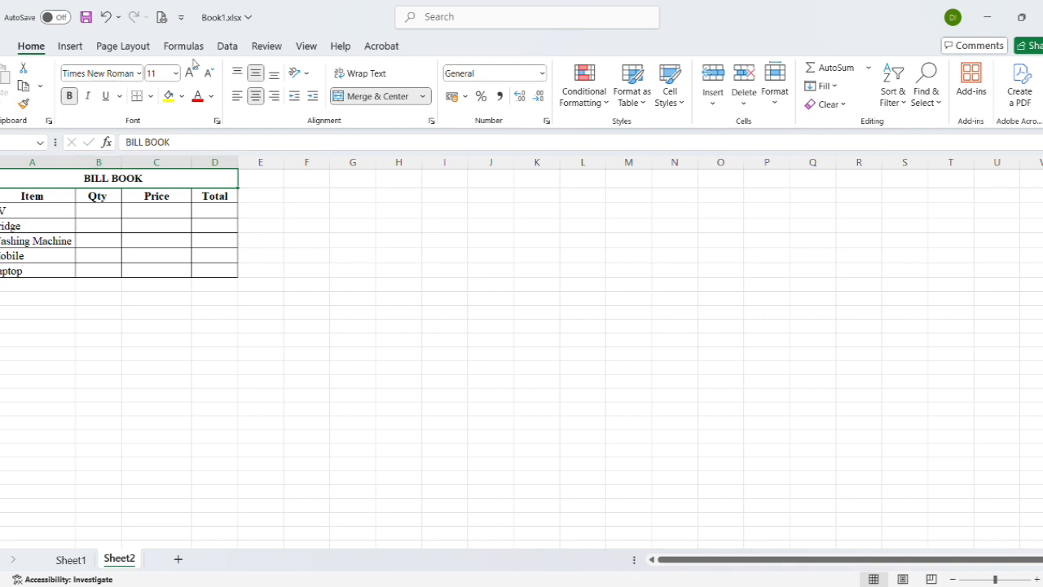
click(191, 73)
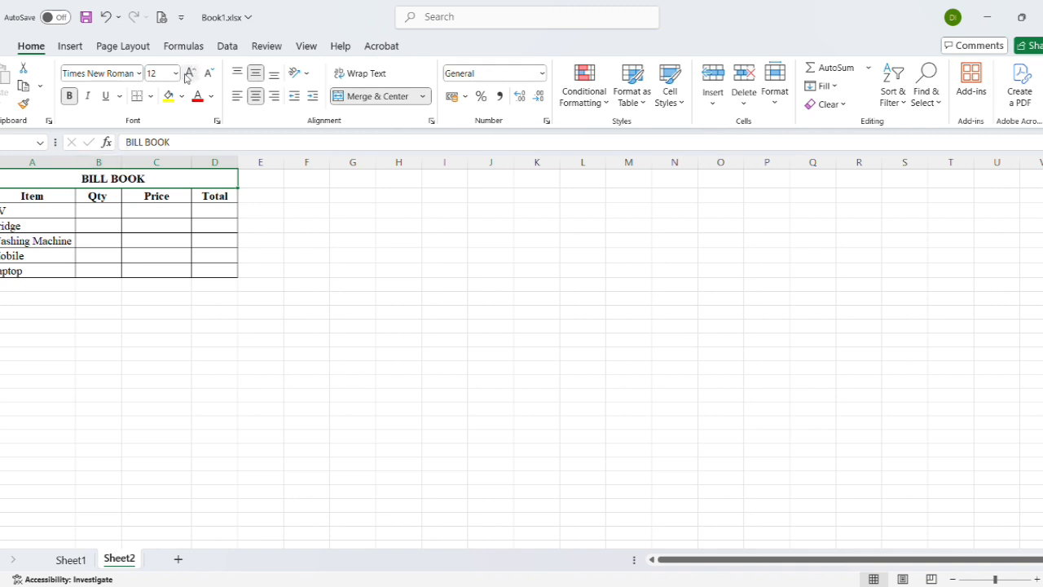
Enter the quantities 2, 3, 5, 6 and 4 down the Qty column of the bill book
click(92, 208)
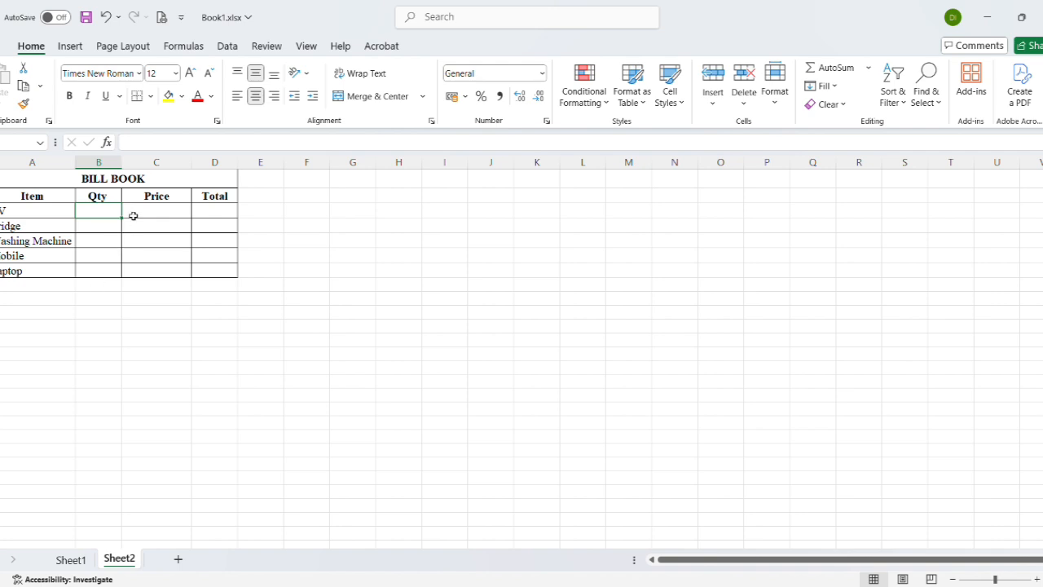
click(89, 562)
click(109, 561)
text(2 3 5 6 4)
Link the first Price cell, C3, on Sheet2 with =Sheet1!B3 and fill the formula down to the Laptop row
click(150, 208)
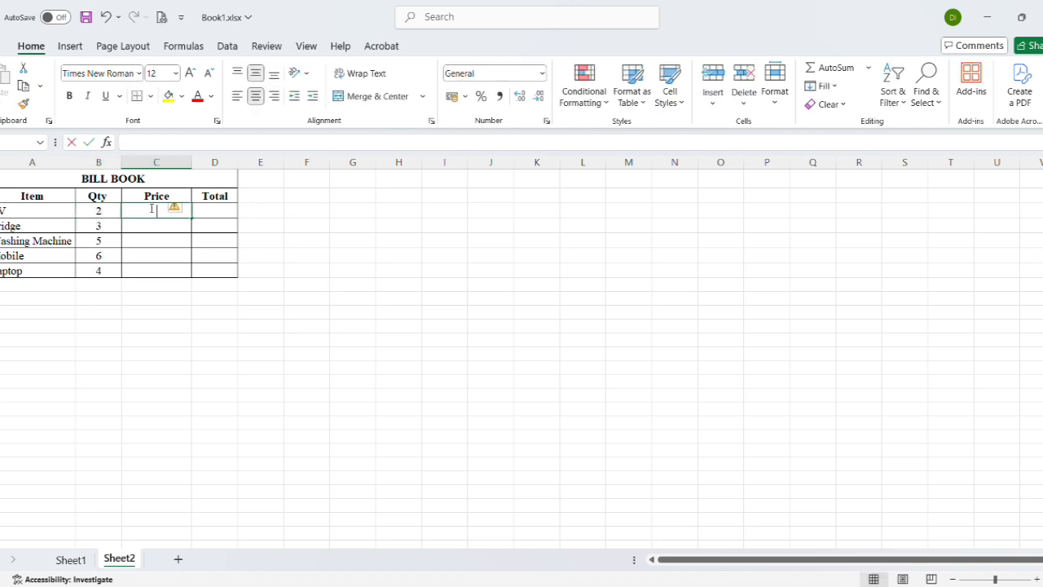
text(=)
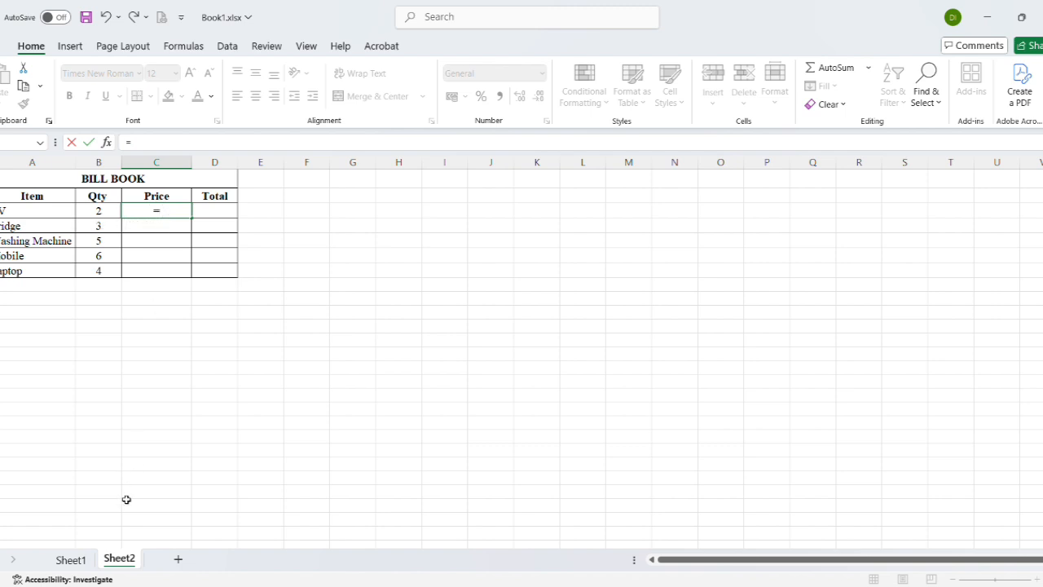
click(81, 561)
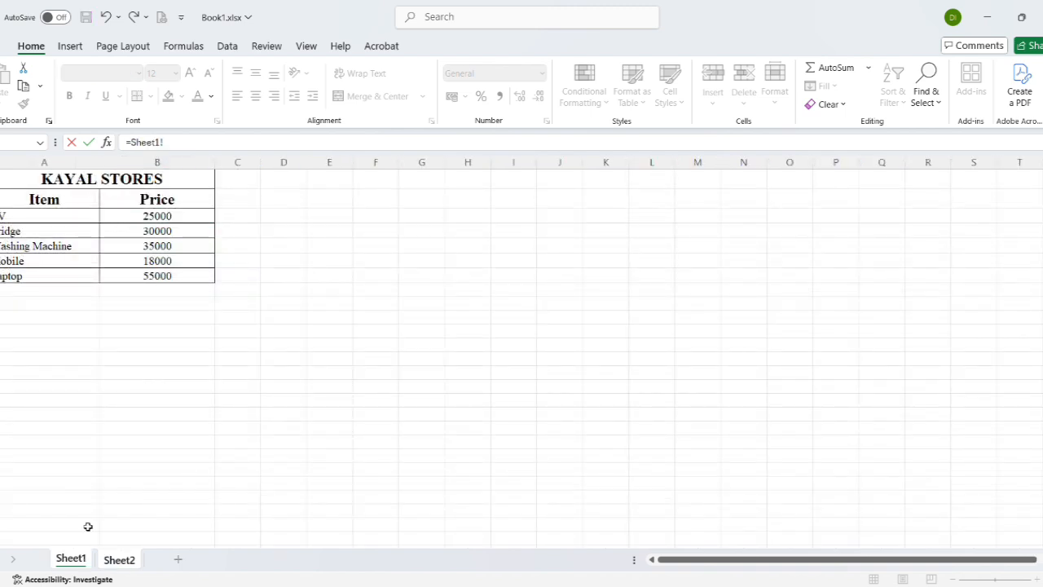
click(173, 217)
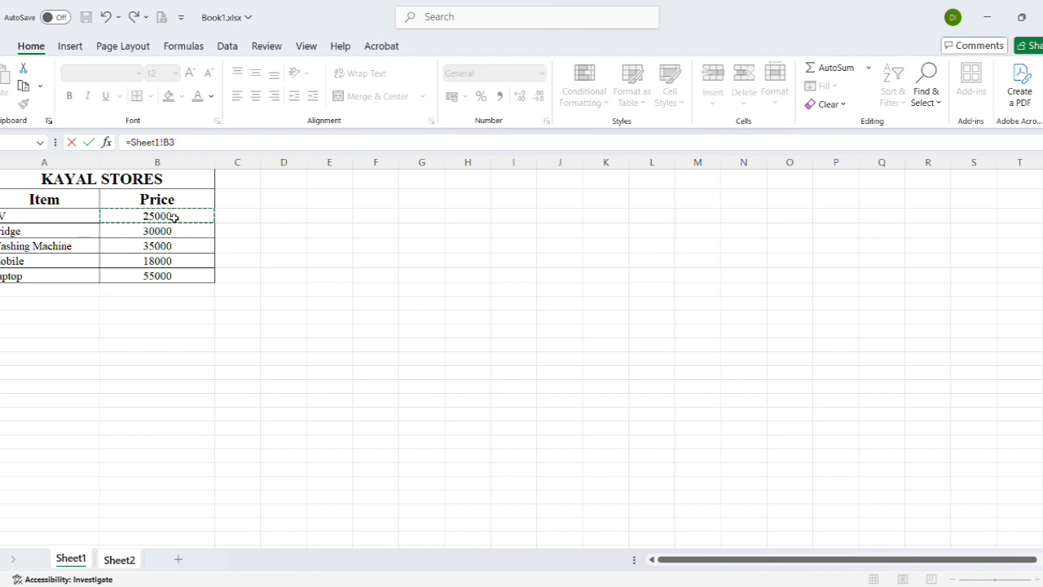
key(Return)
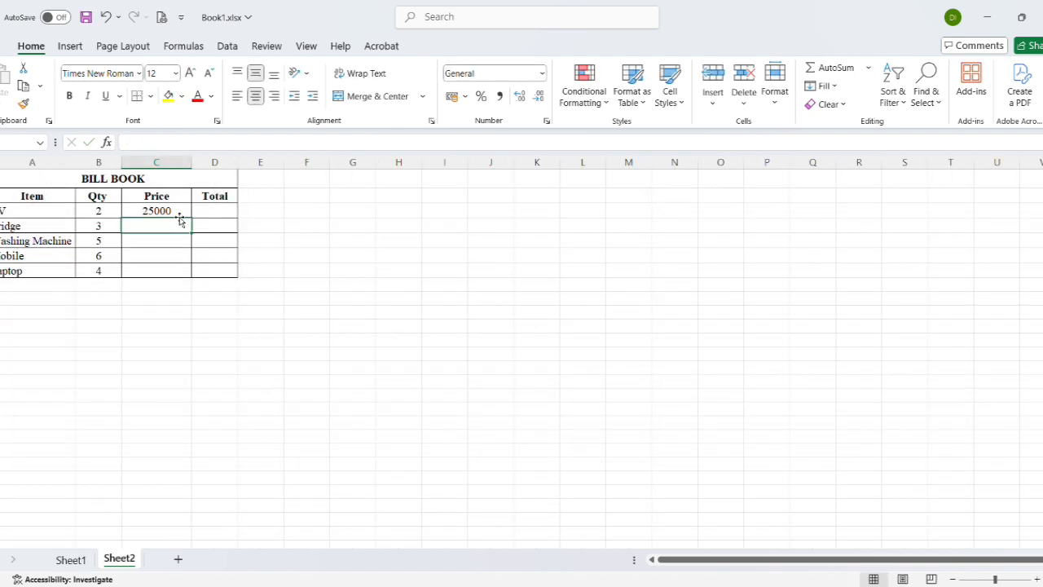
click(179, 211)
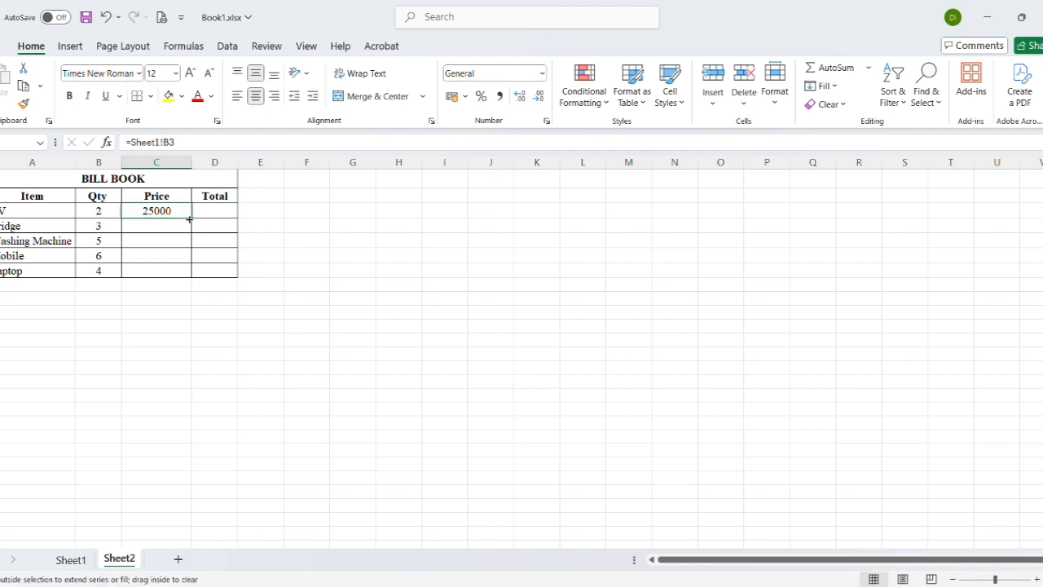
drag(189, 219, 189, 272)
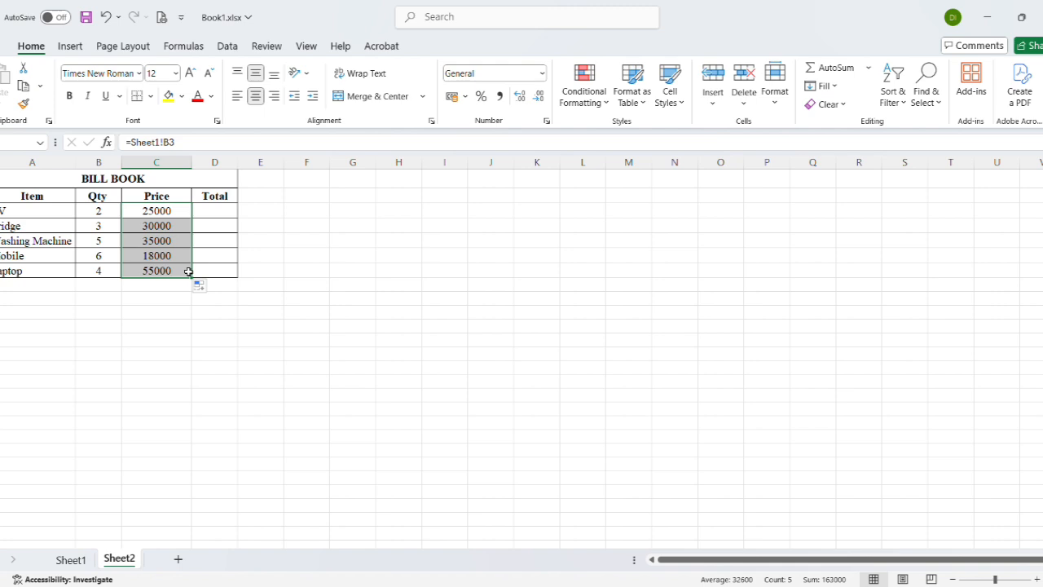
double_click(225, 217)
text(=)
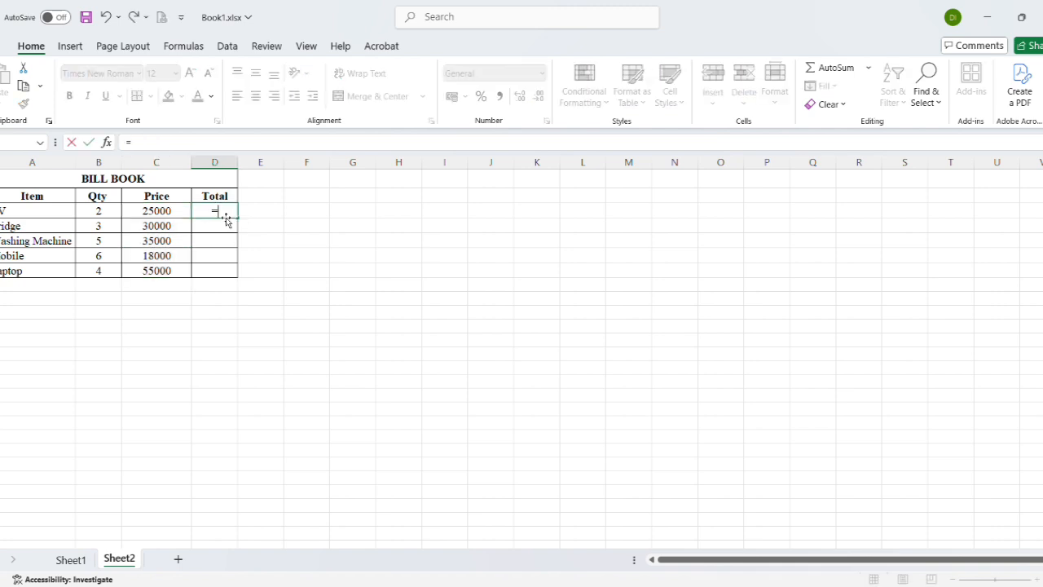
click(113, 216)
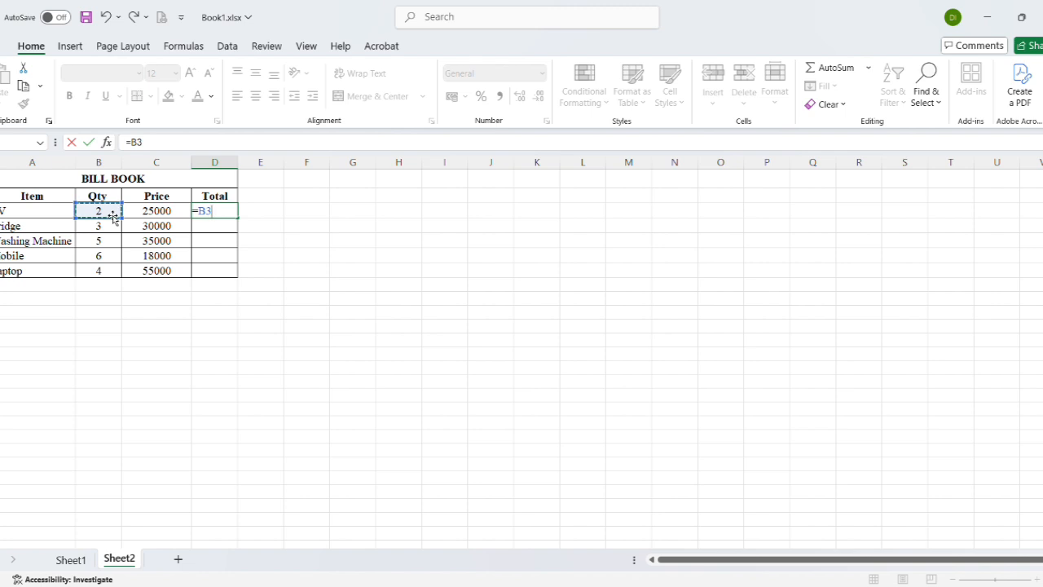
key(Escape)
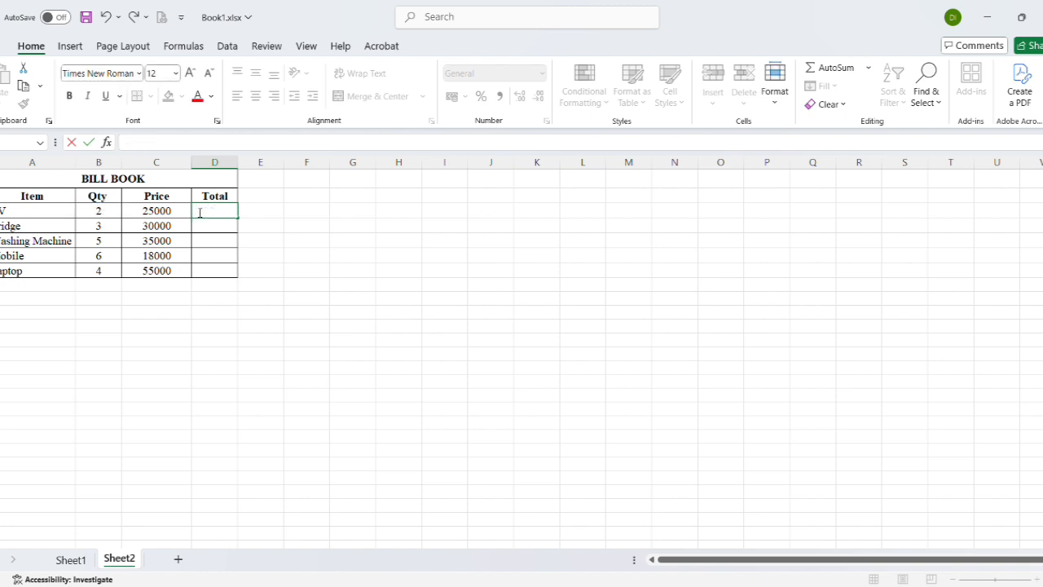
Calculate the first Total in D3 with =B3*C3 and fill the formula down to the Laptop row
text(=)
click(109, 217)
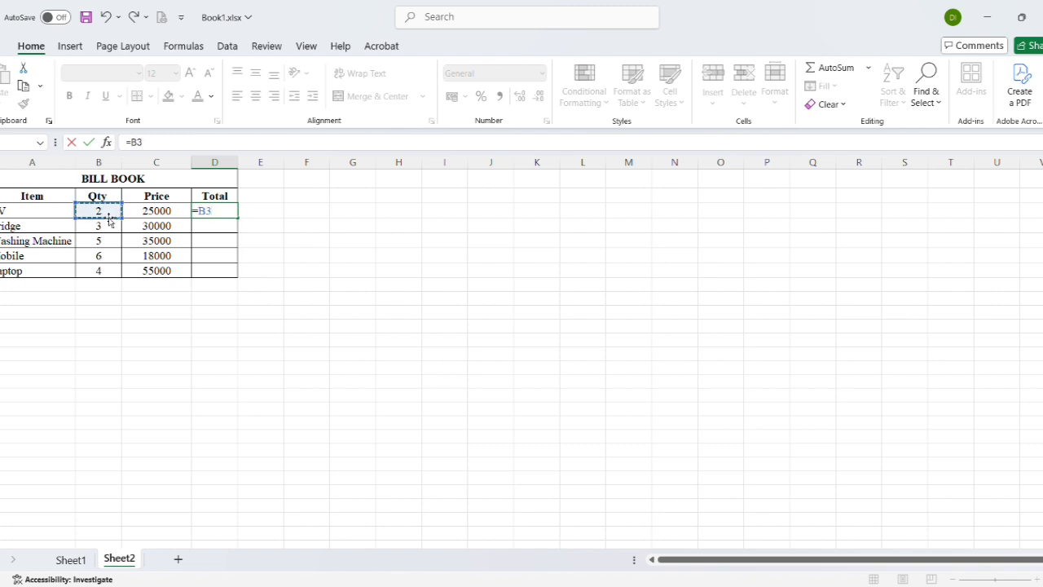
text(*)
click(148, 211)
key(Return)
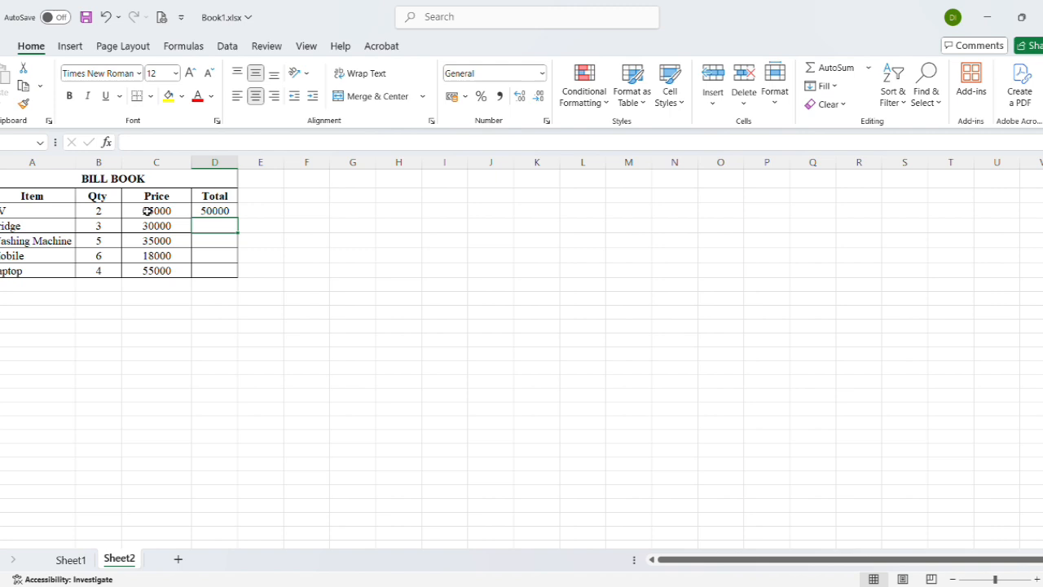
click(230, 211)
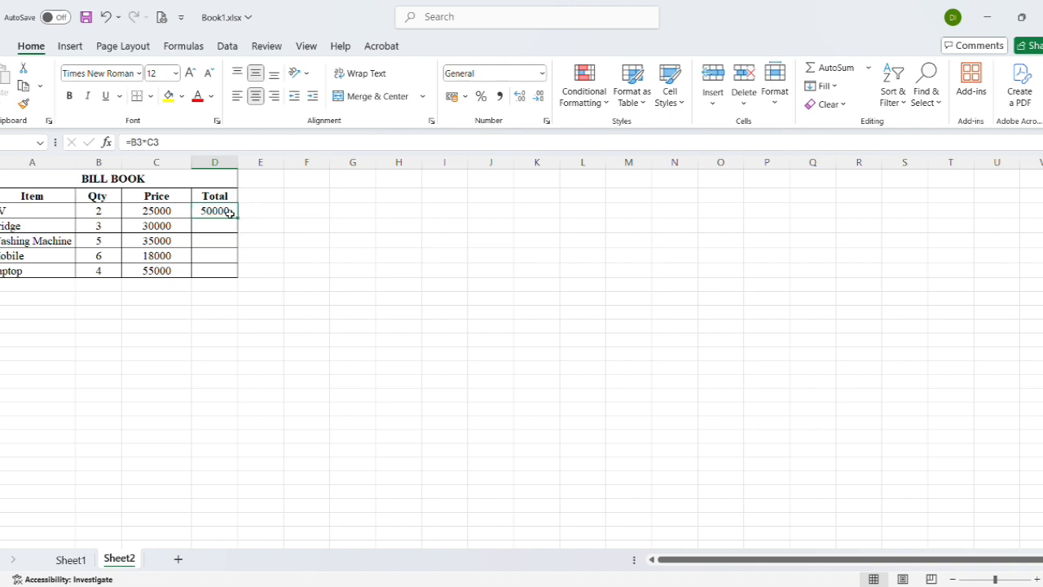
drag(239, 219, 242, 277)
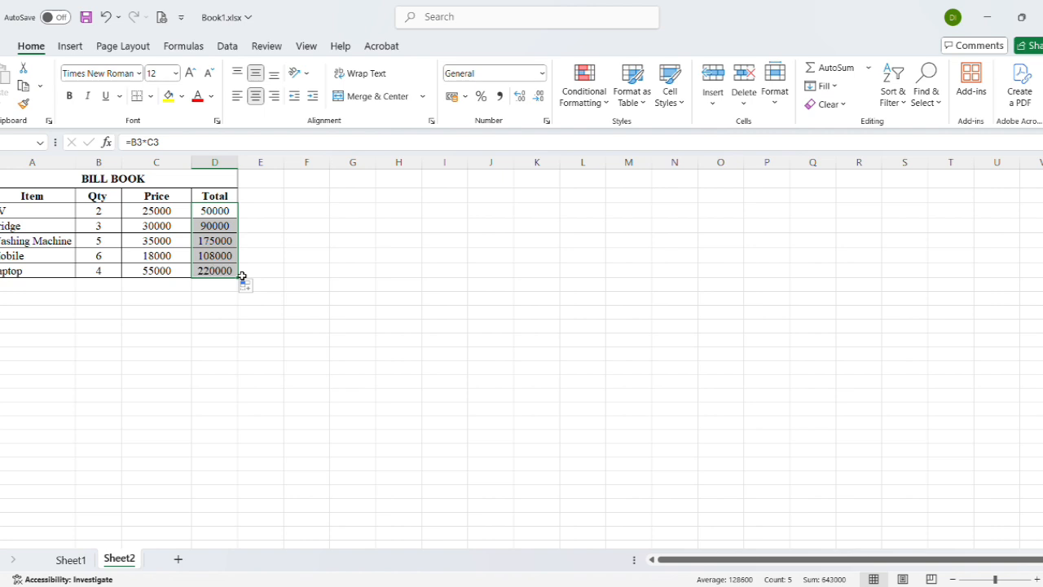
Find the next cell containing Mobile on Sheet2
click(181, 314)
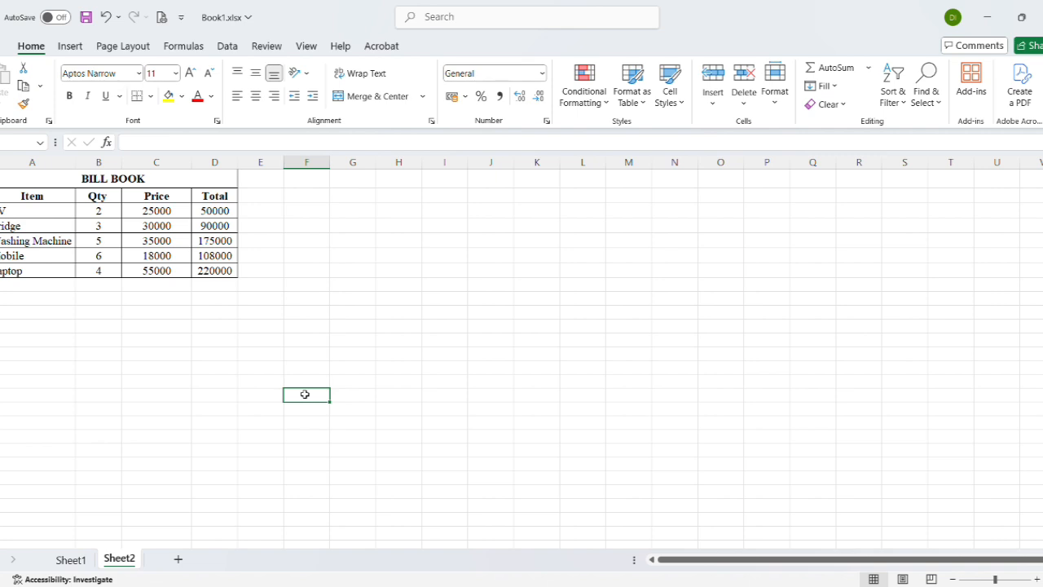
key(ctrl+f)
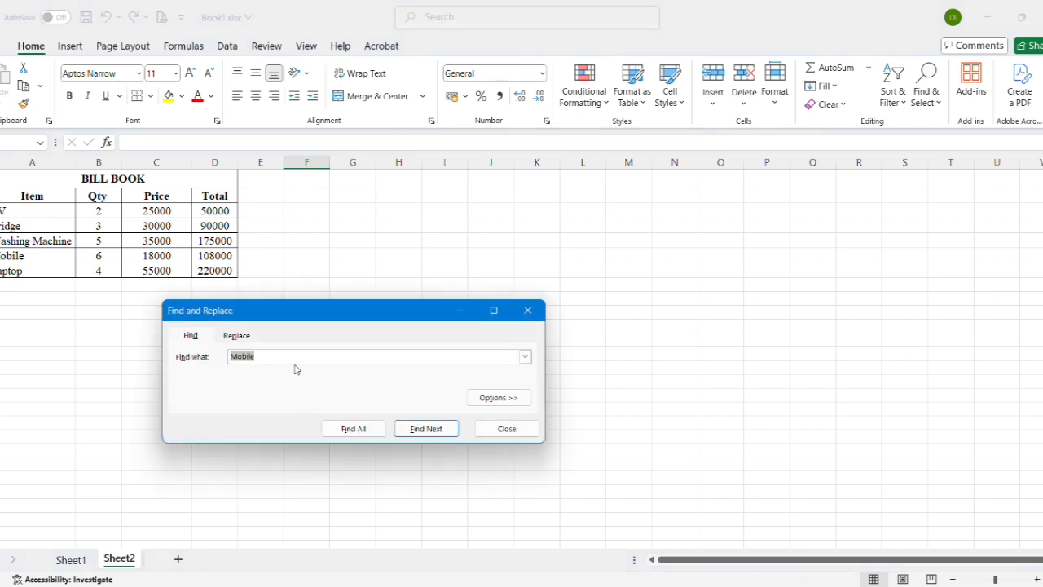
key(BackSpace)
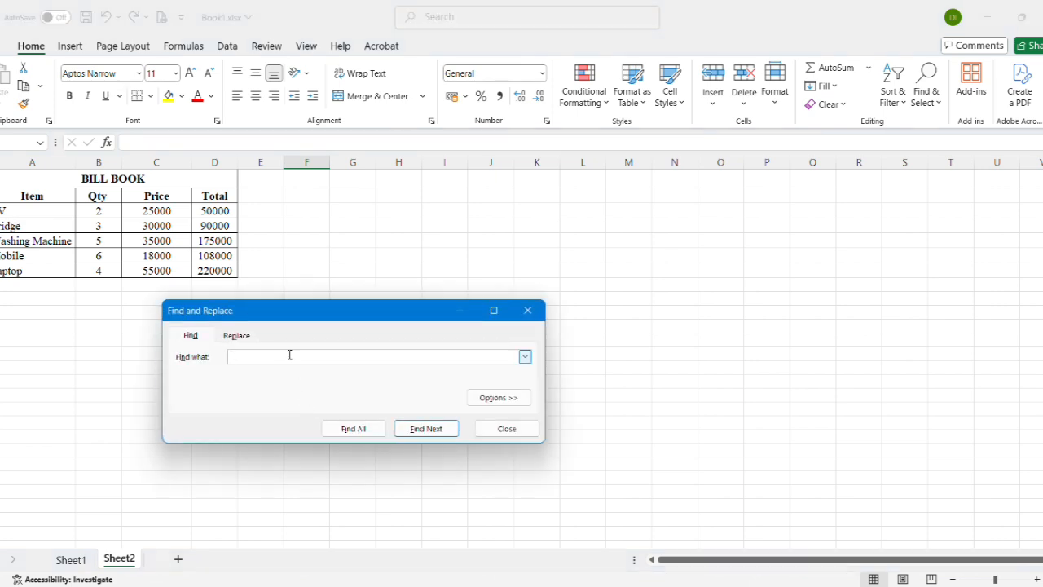
text(Mobile)
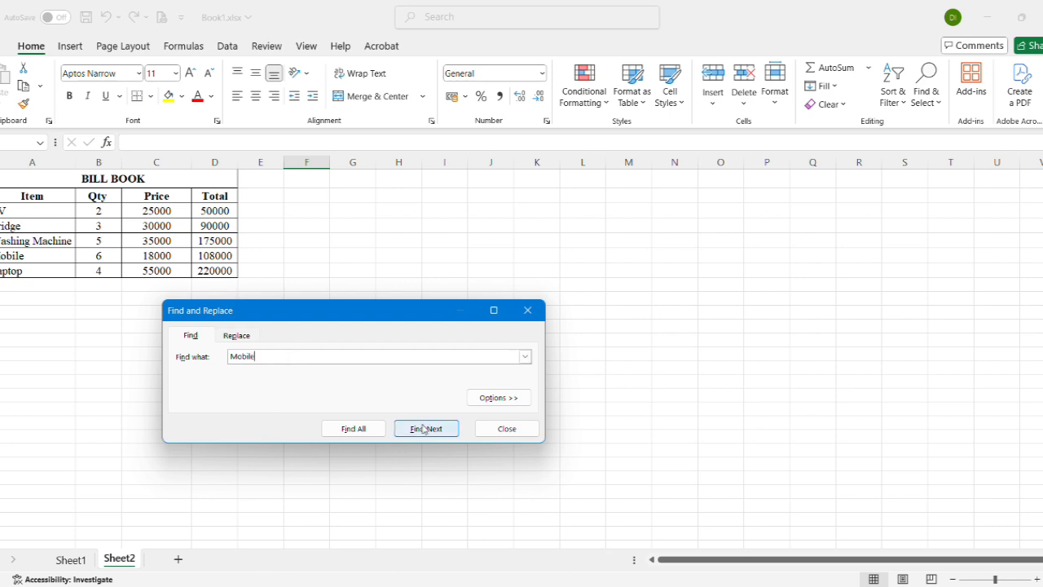
click(450, 433)
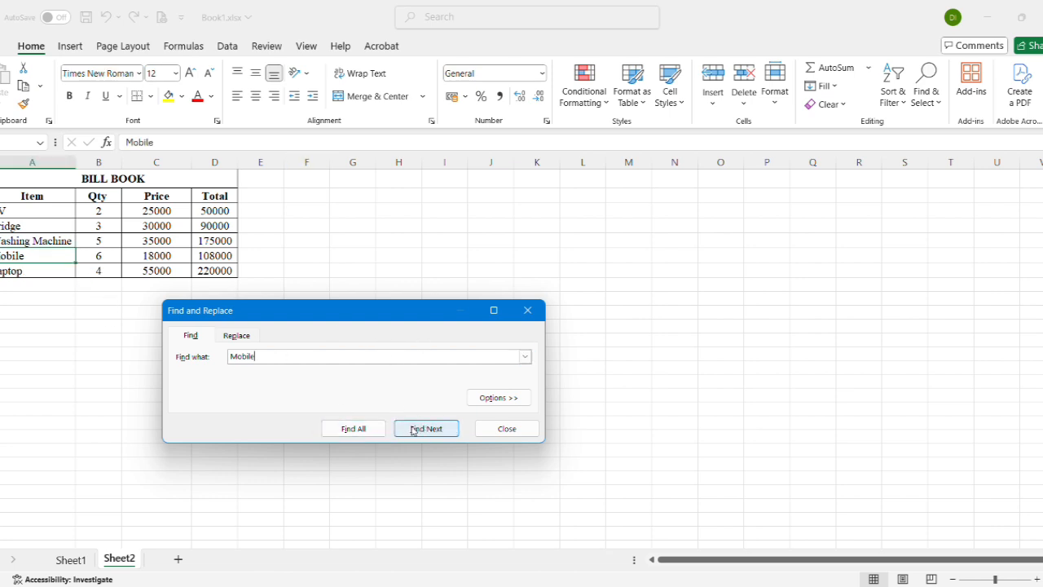
Replace the Mobile entry in the Item column with Remote and close Find and Replace
click(239, 343)
click(244, 374)
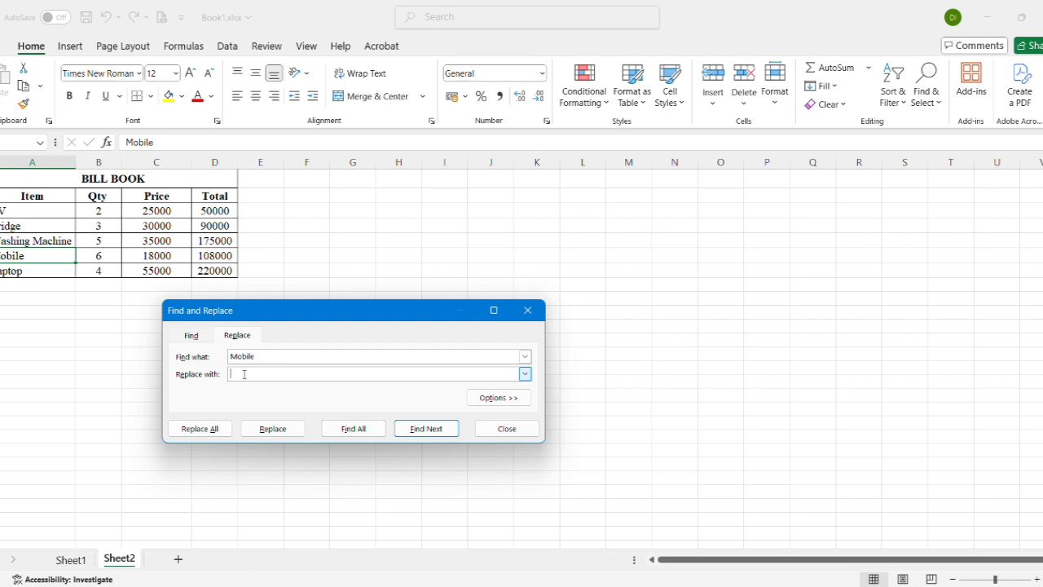
text(Remote)
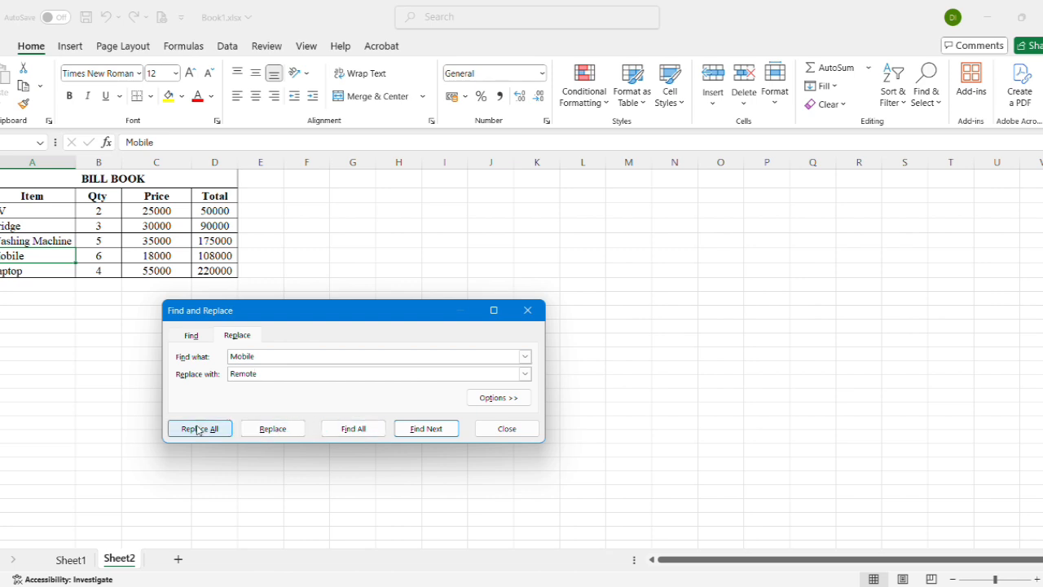
click(273, 434)
click(528, 309)
click(63, 342)
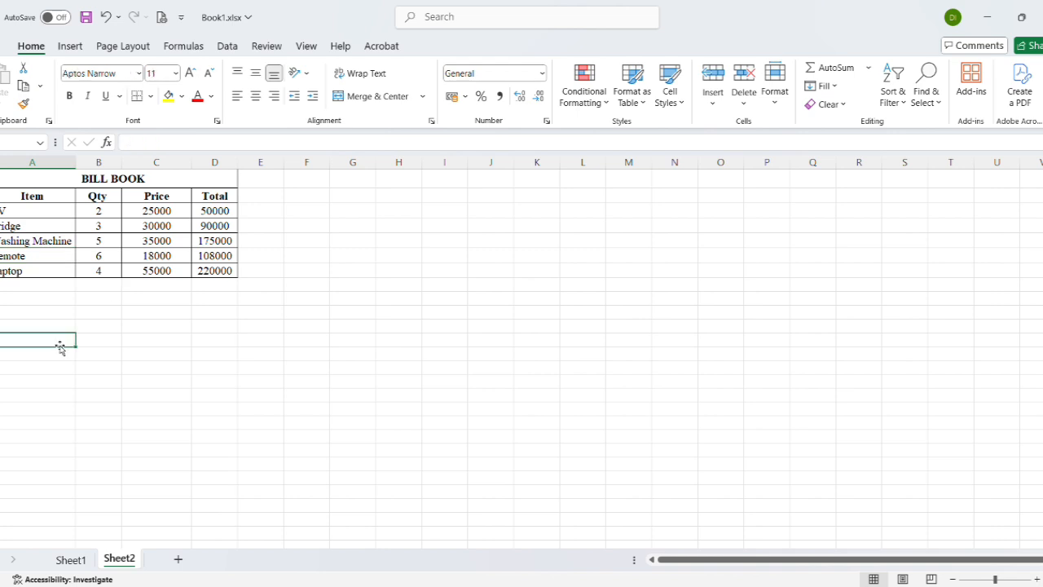
Insert a blank column between the Price and Total columns of the bill book
click(25, 270)
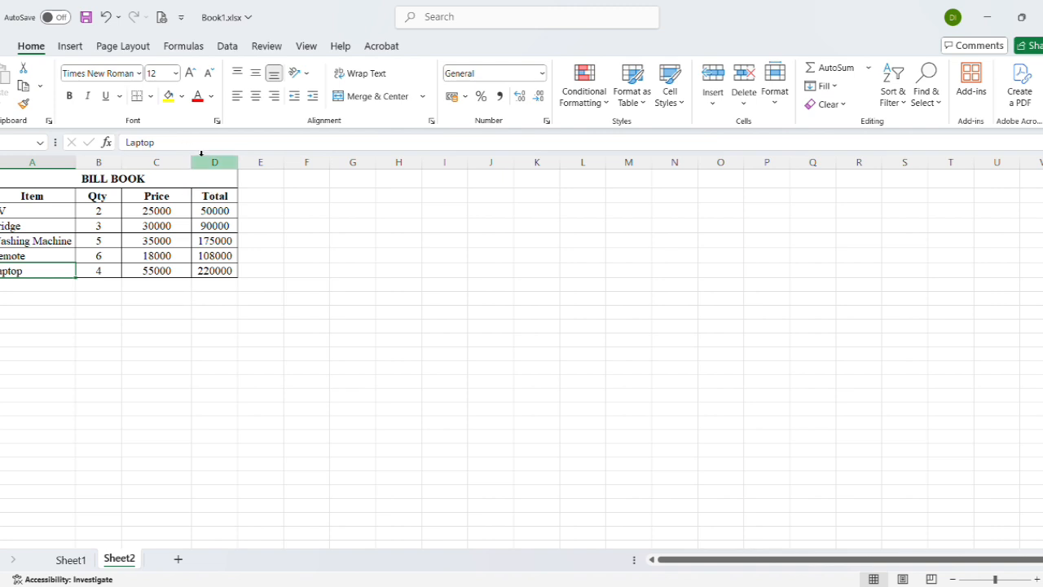
key(Up)
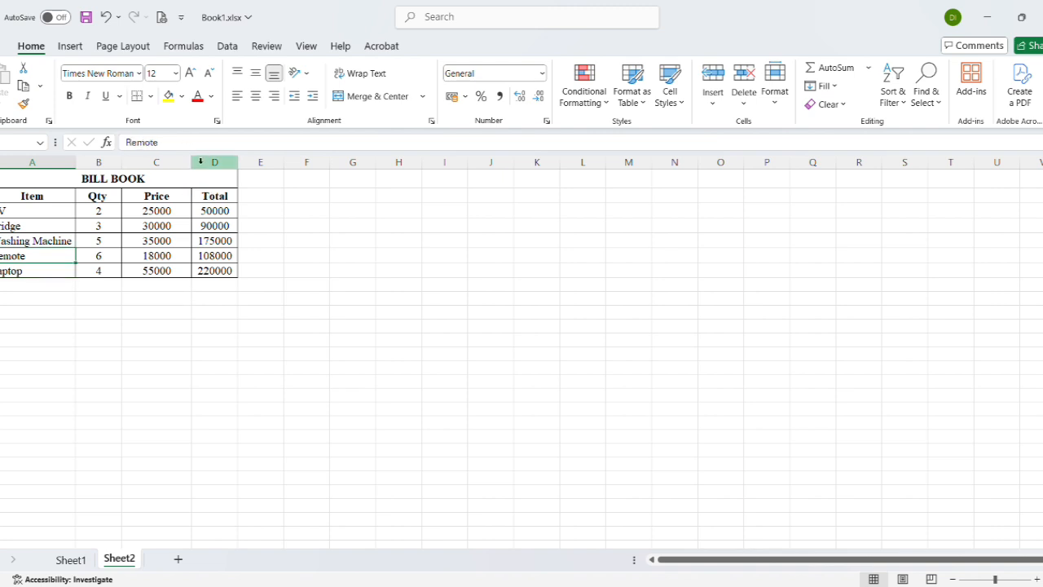
click(201, 162)
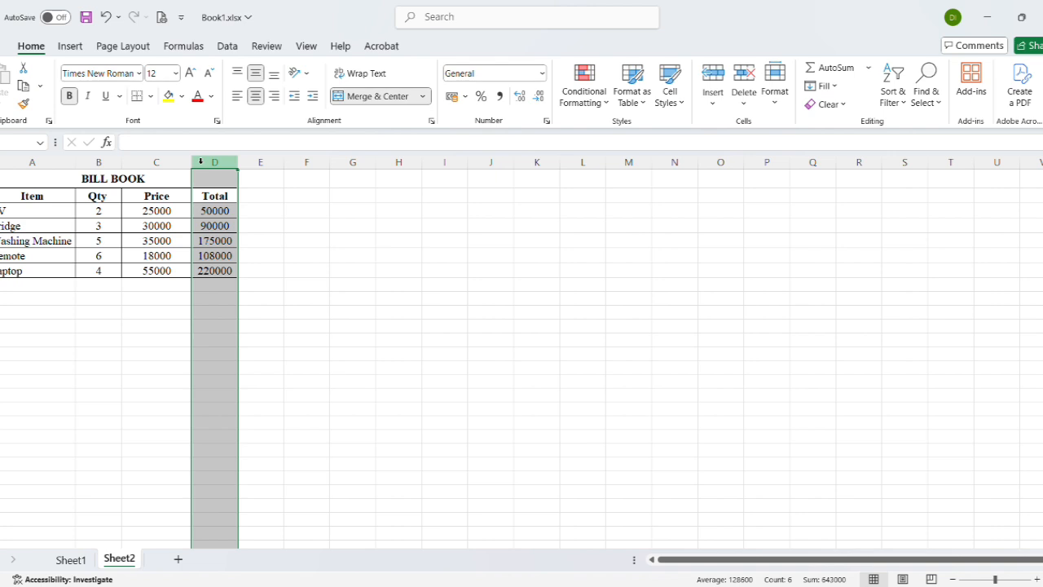
right_click(200, 161)
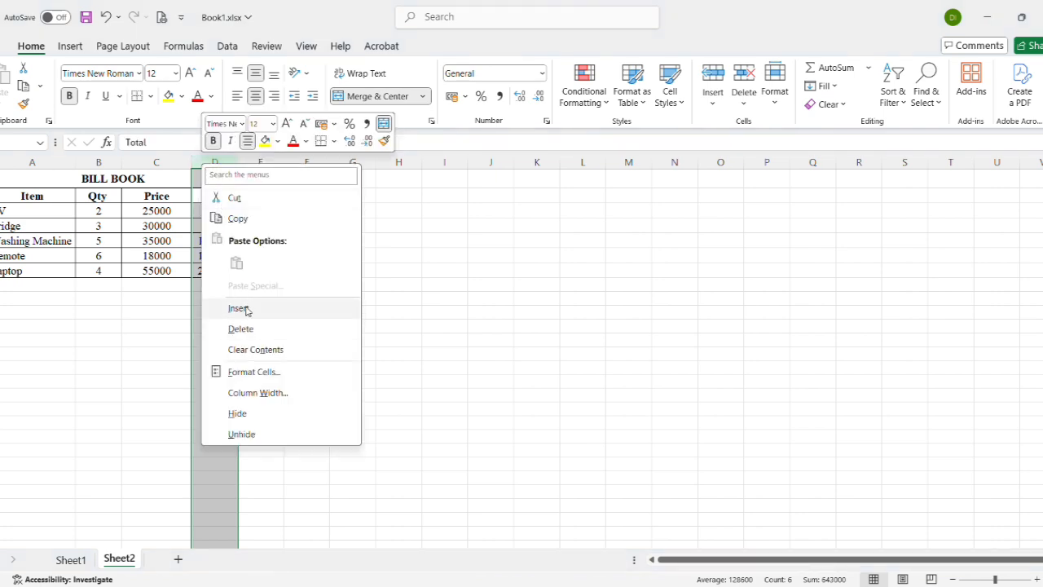
click(194, 155)
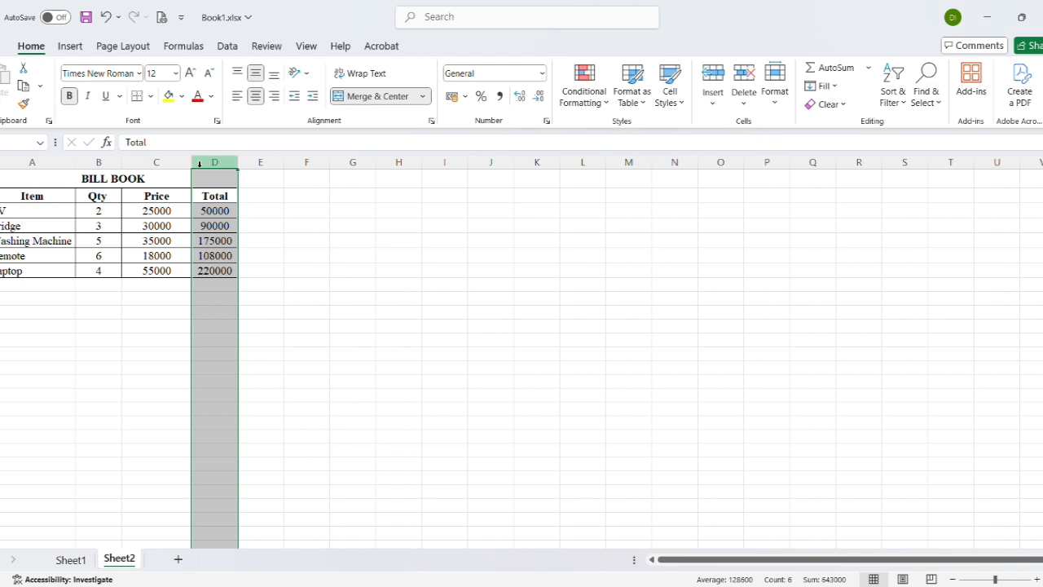
right_click(200, 163)
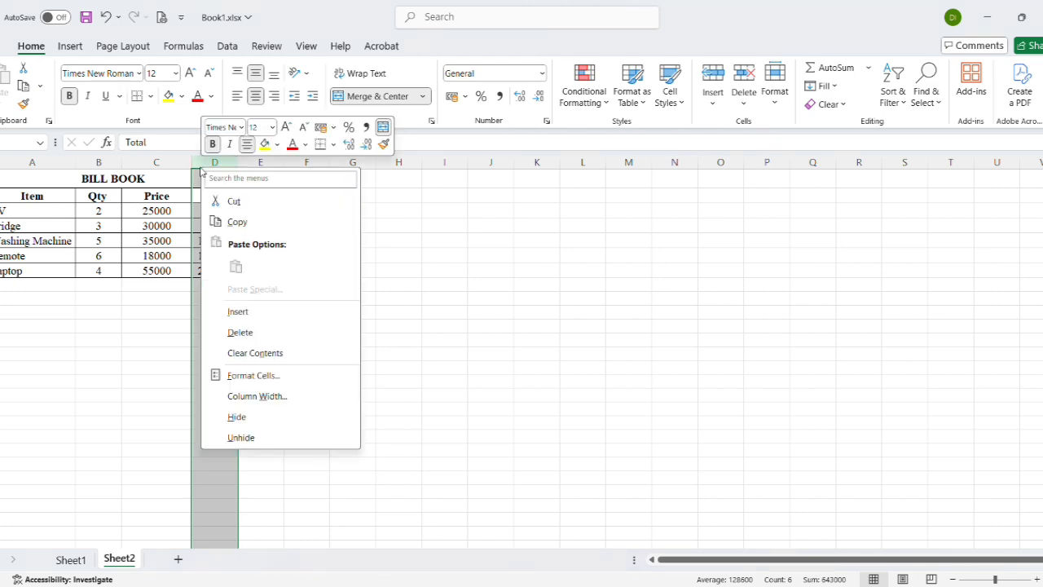
click(246, 314)
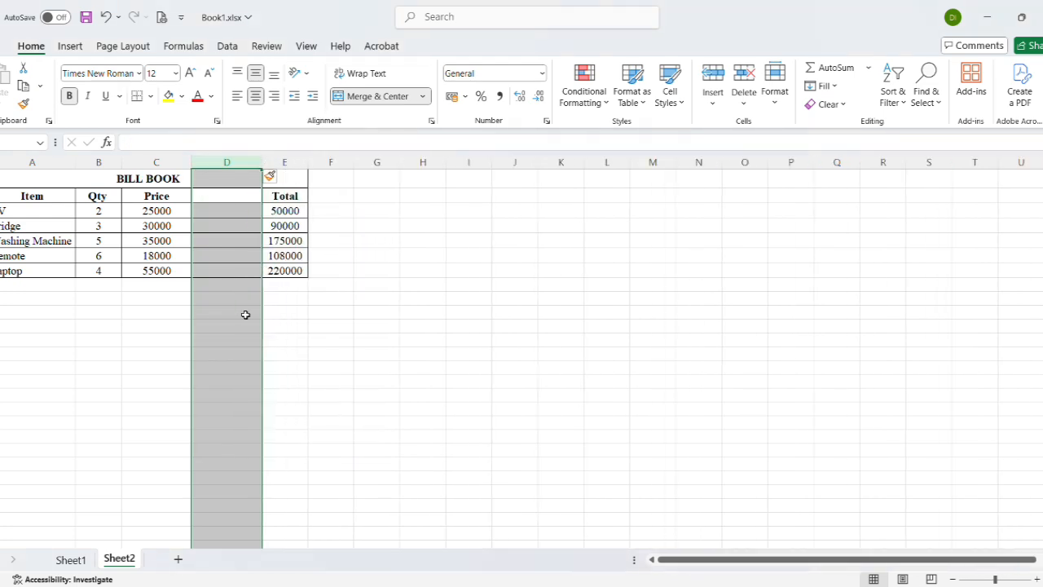
click(296, 338)
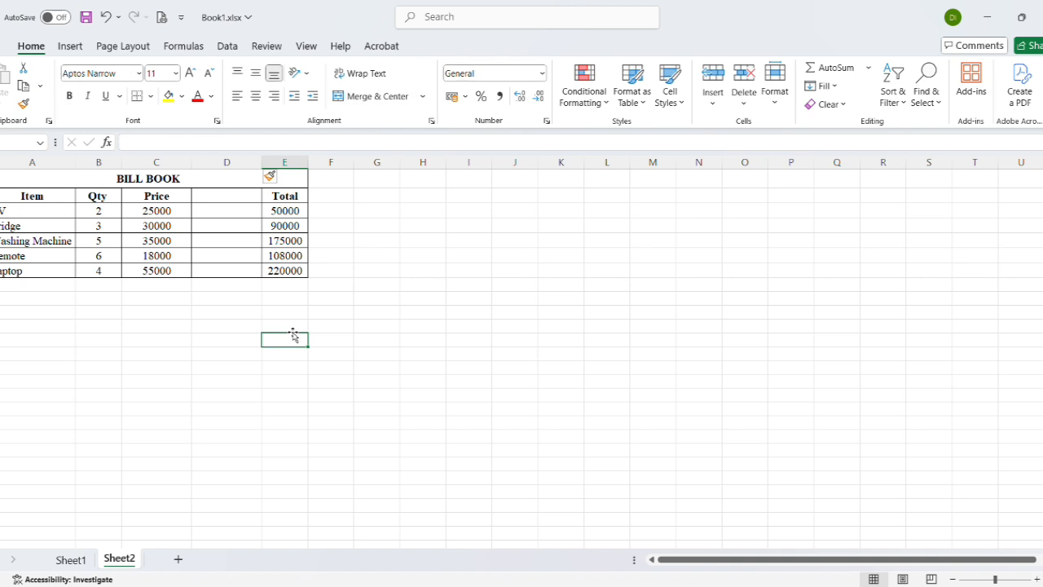
Delete the blank column between Price and Total
click(227, 162)
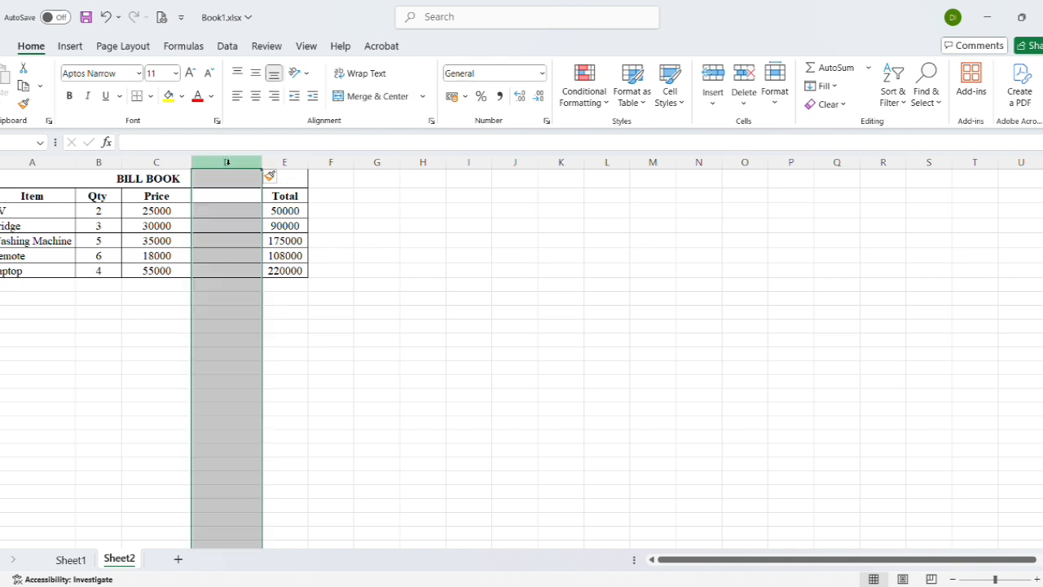
right_click(228, 163)
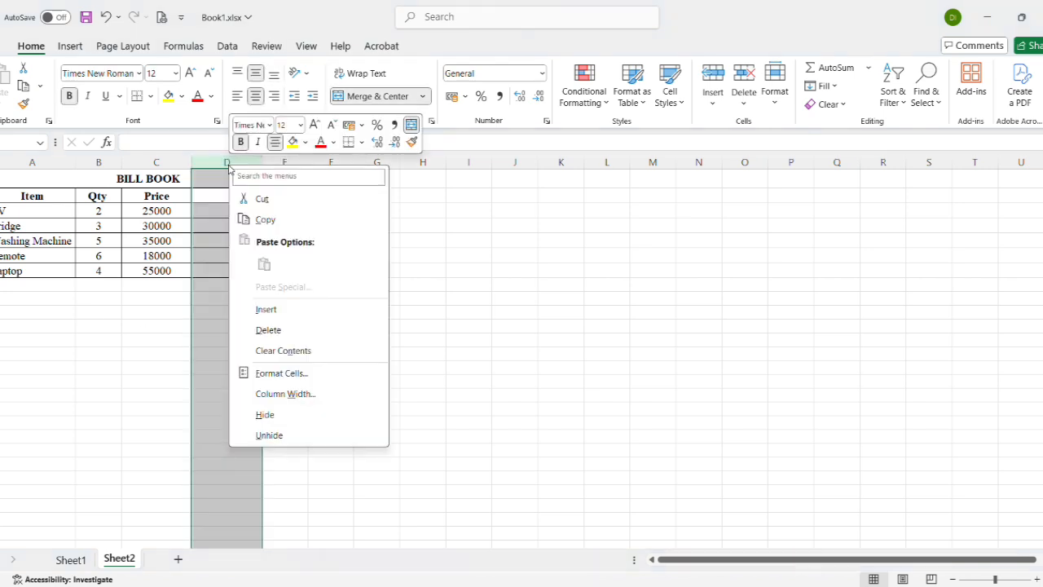
click(269, 330)
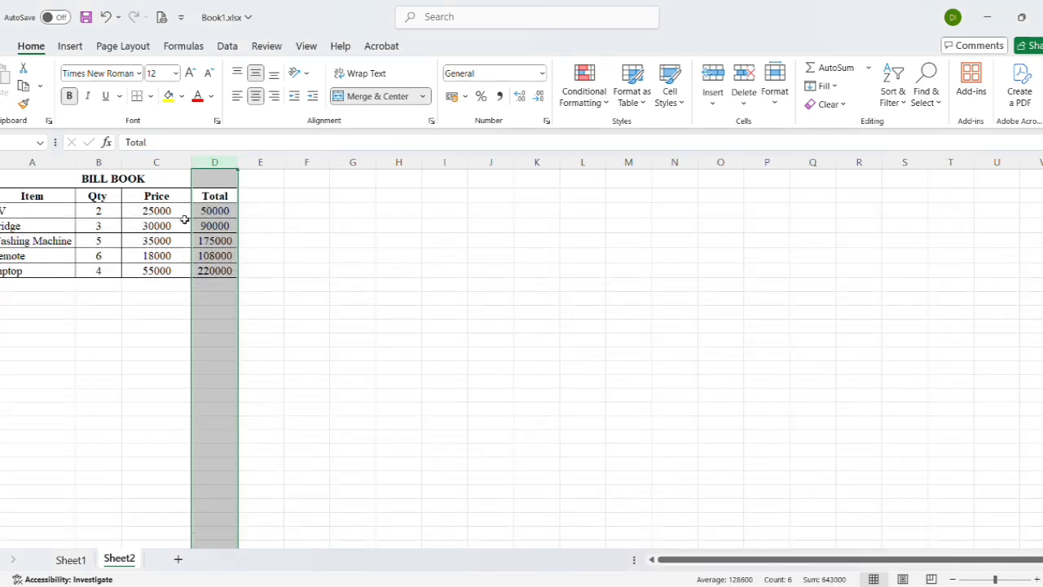
Format the Price values from the TV row to the Laptop row as Currency
click(145, 210)
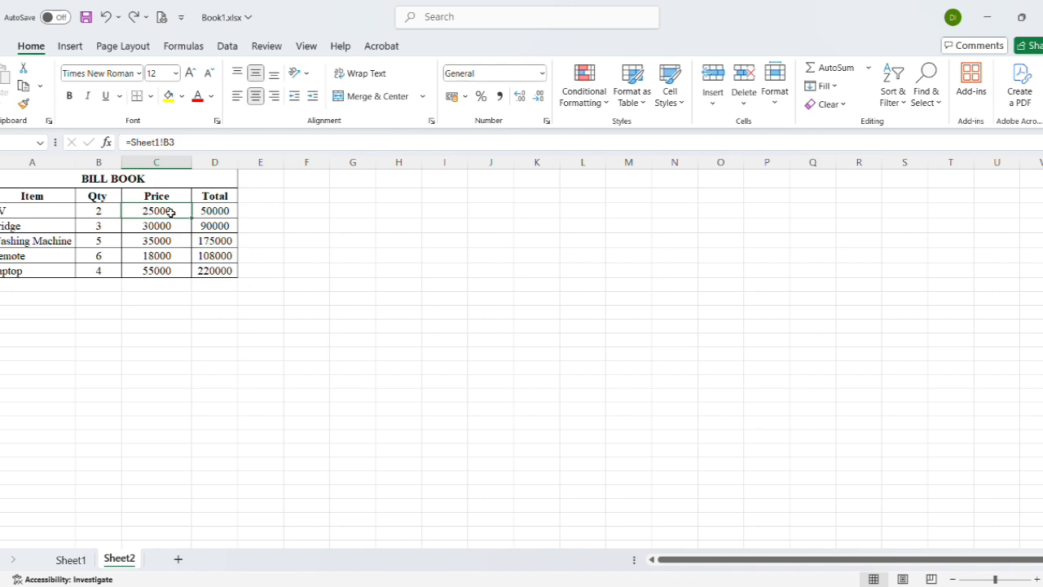
drag(170, 212, 168, 271)
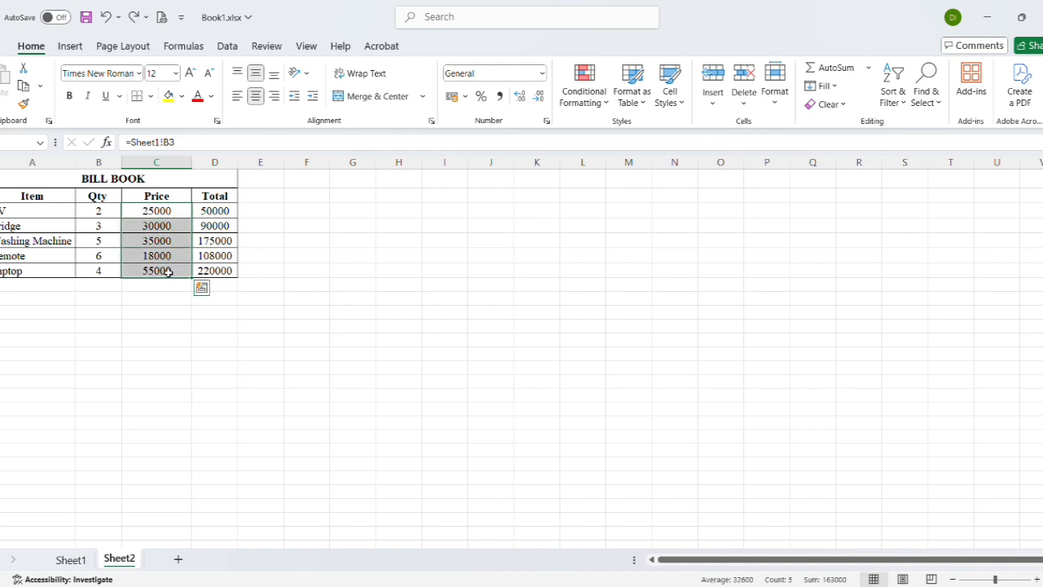
right_click(168, 272)
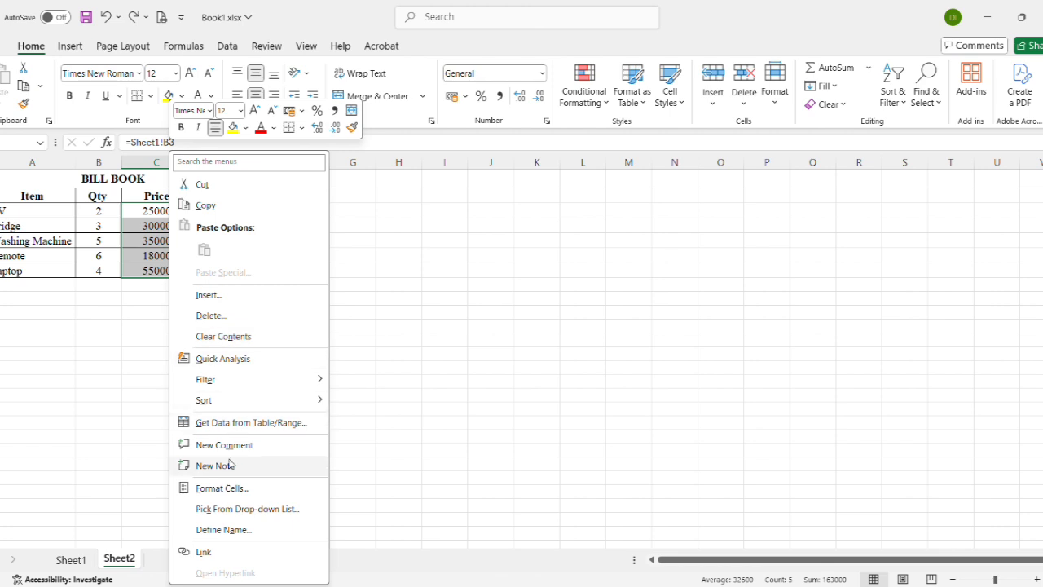
click(228, 487)
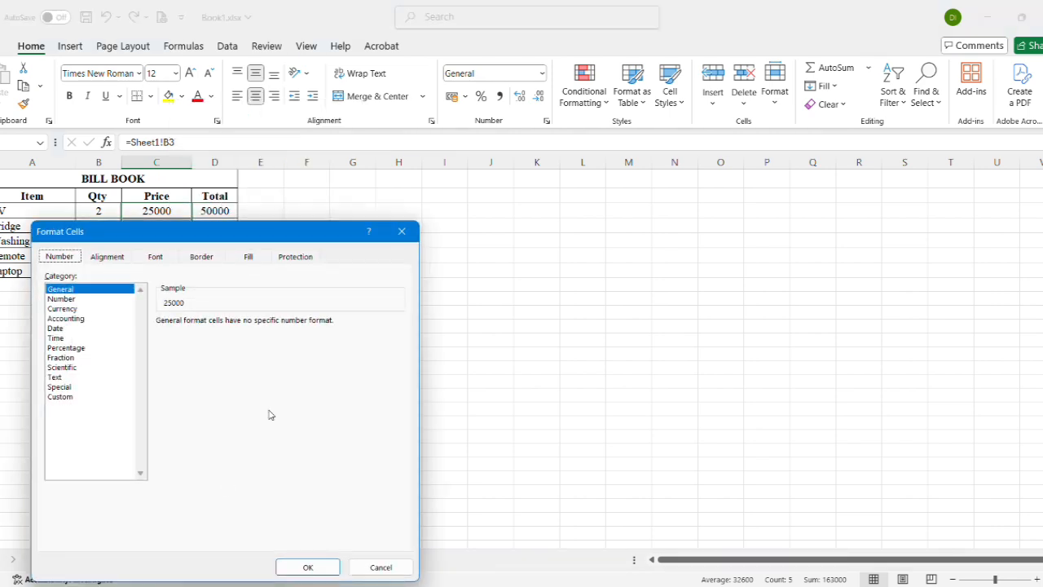
drag(300, 231, 556, 197)
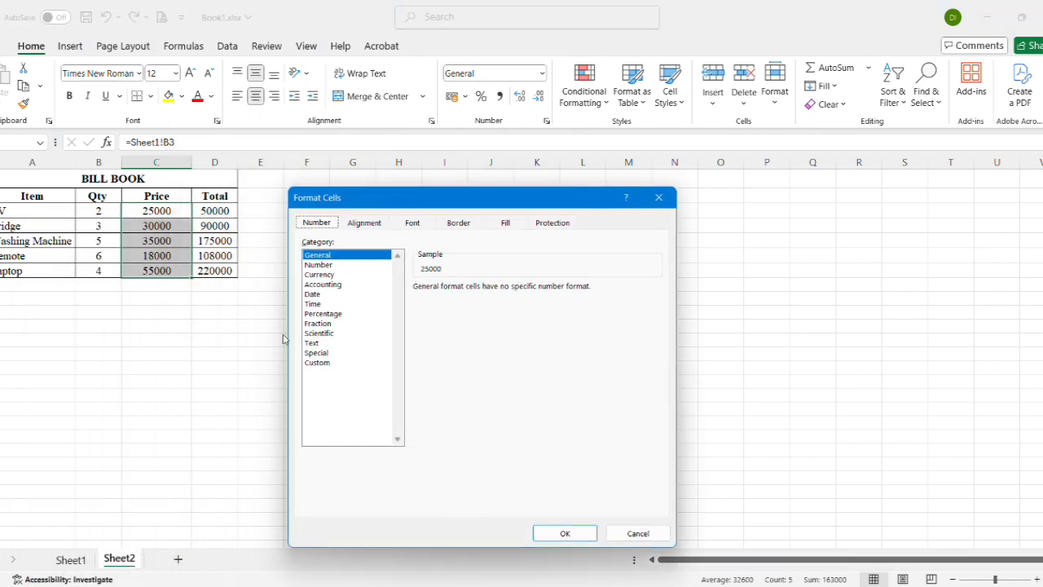
click(321, 277)
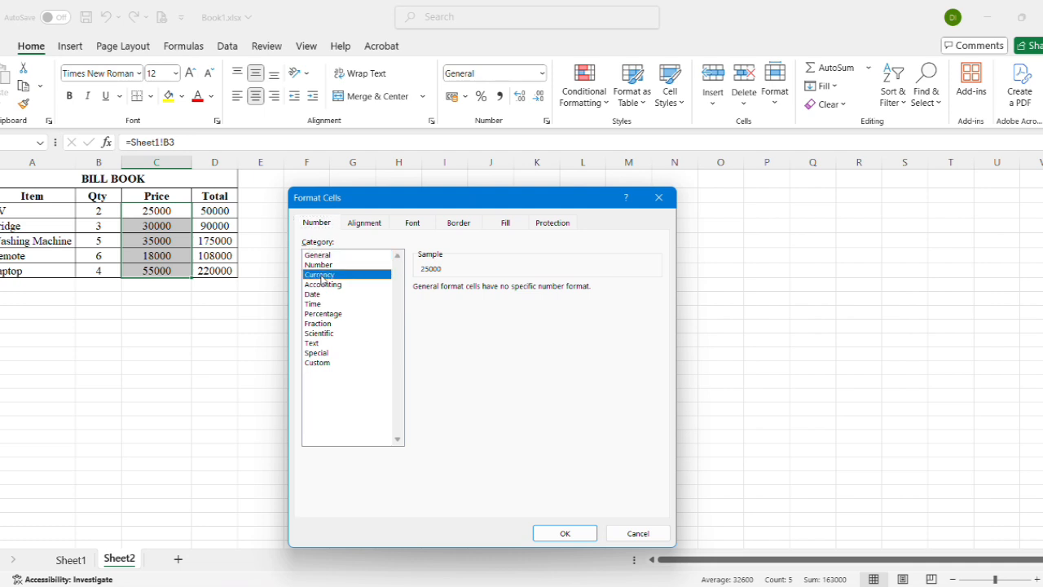
click(568, 531)
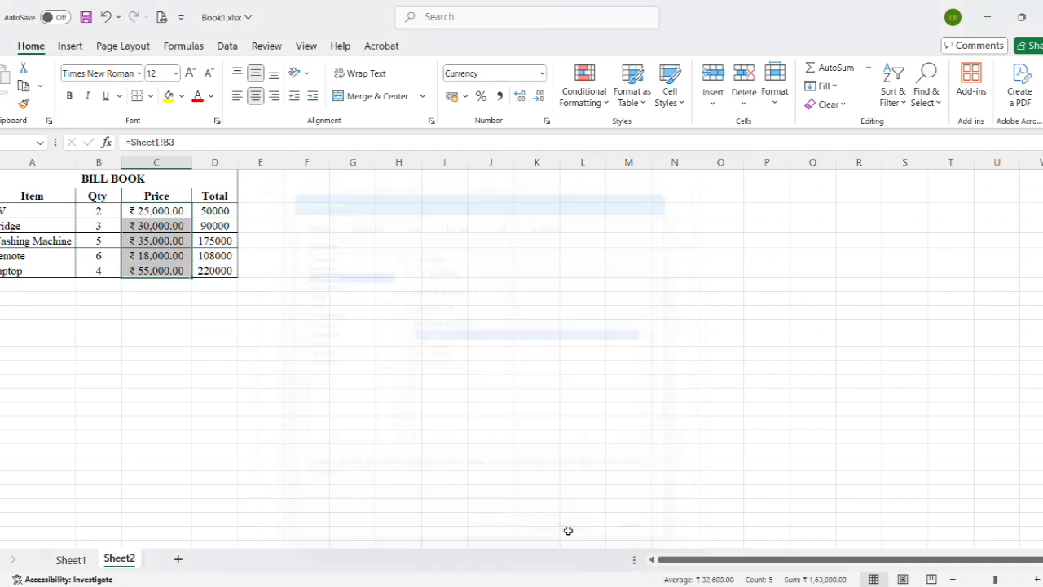
Reduce the Price values to no decimal places
click(539, 96)
click(538, 96)
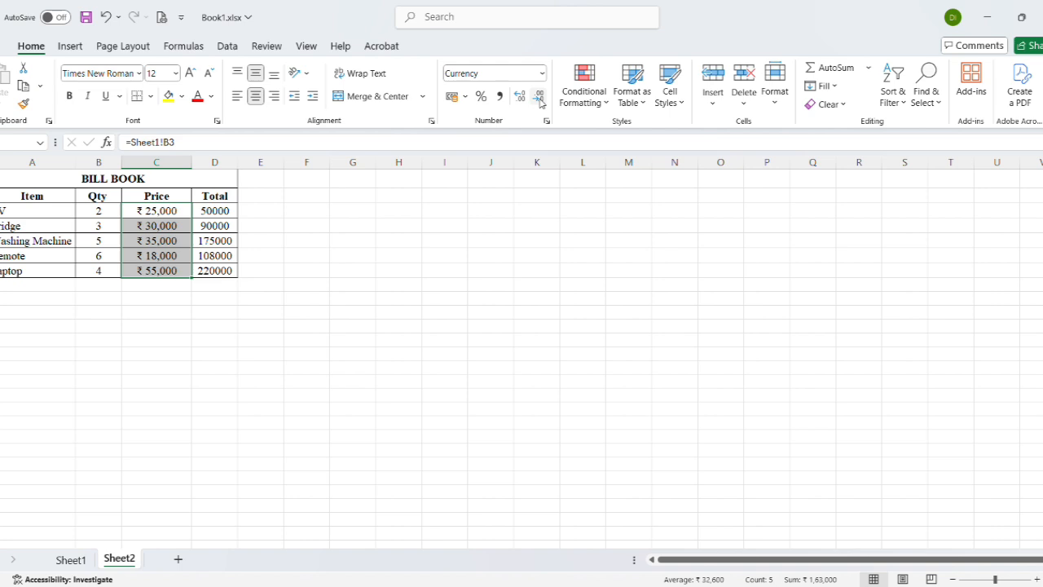
click(179, 258)
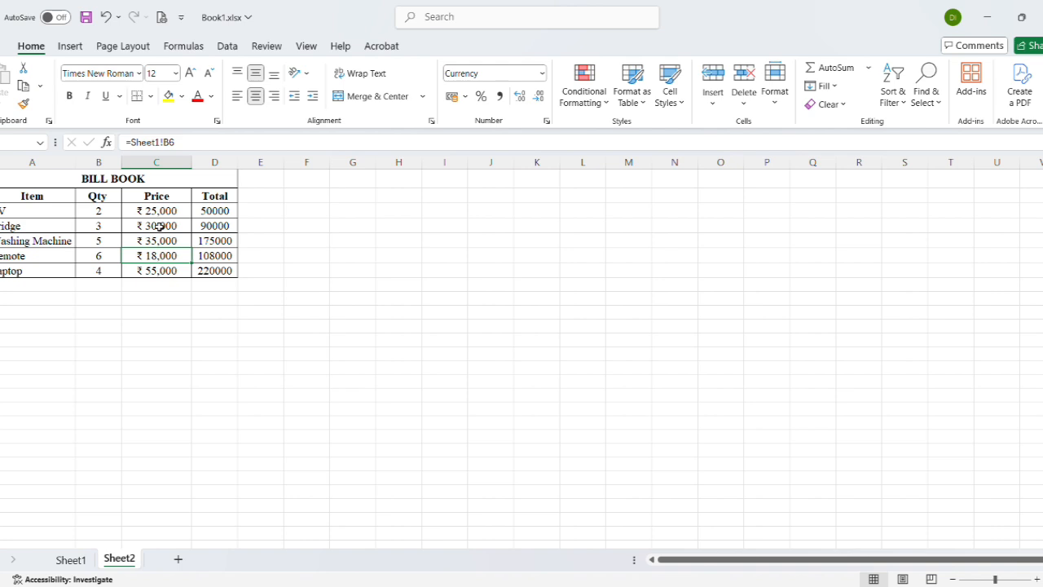
click(192, 179)
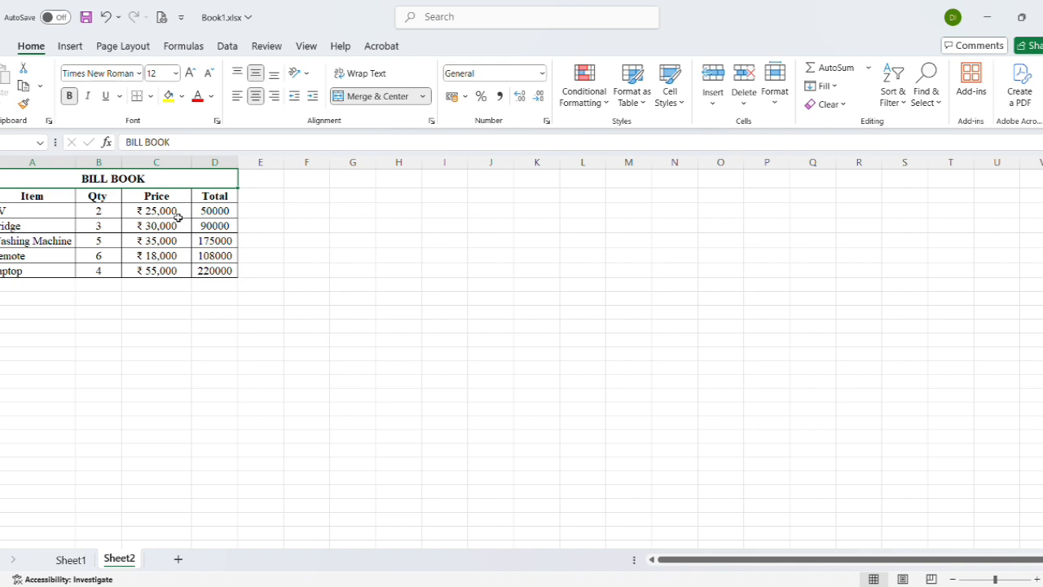
Try the Percentage format on the five Qty values of the bill book and undo it
drag(107, 211, 100, 270)
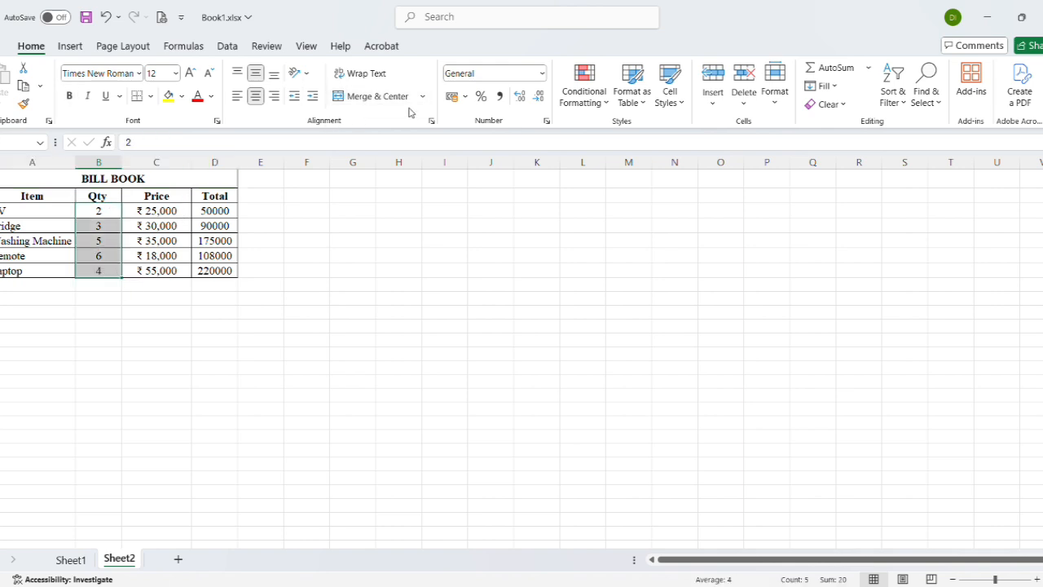
click(482, 98)
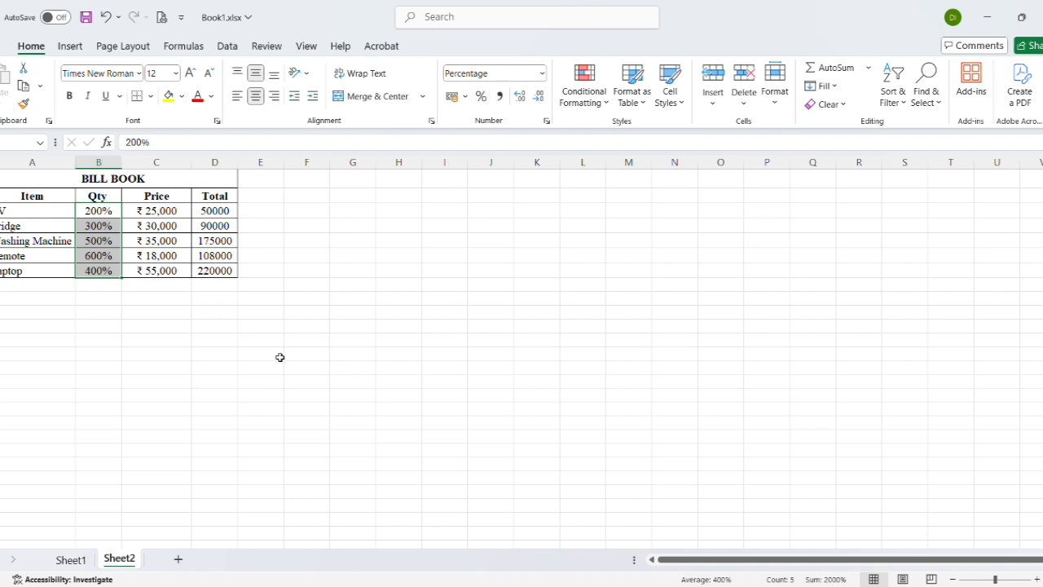
click(279, 357)
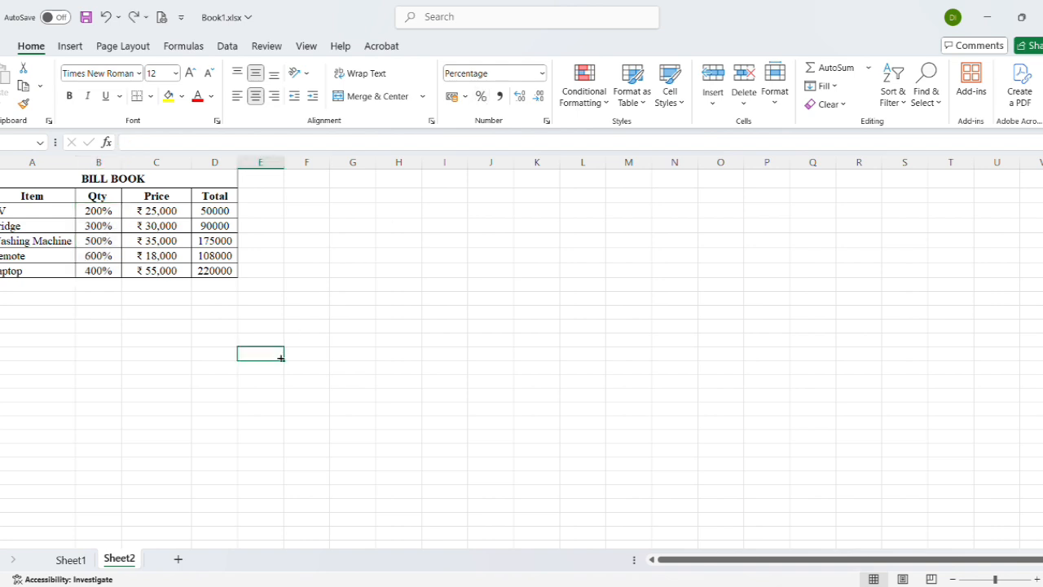
key(ctrl+z)
click(279, 356)
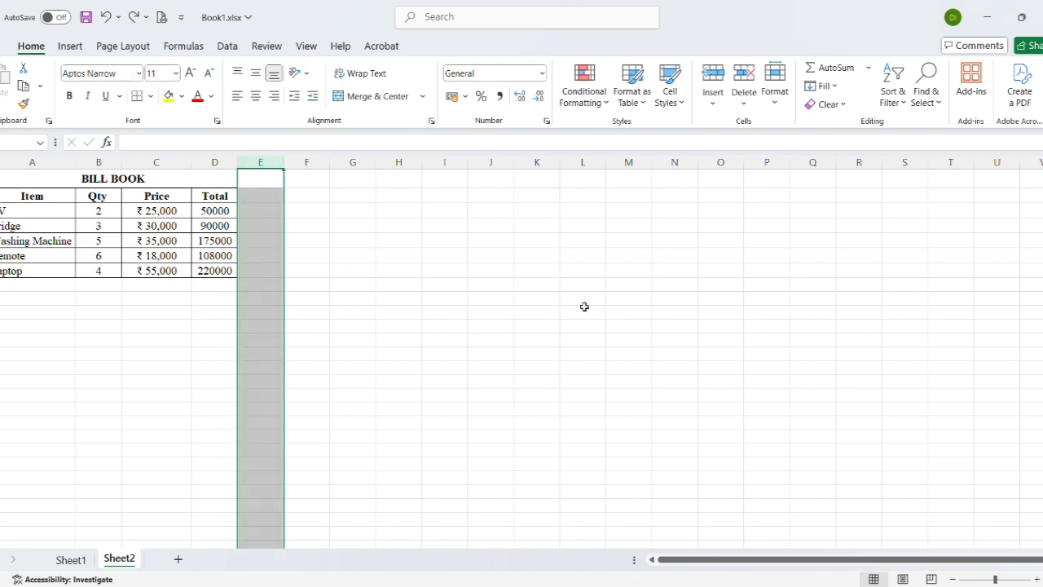
click(321, 297)
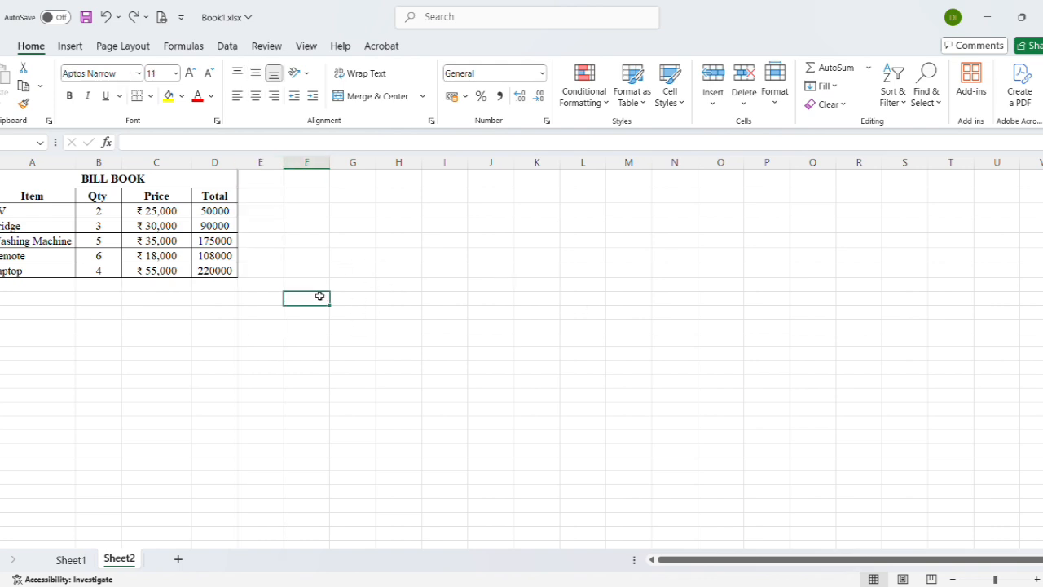
Set the width of the Total column to 15
click(204, 164)
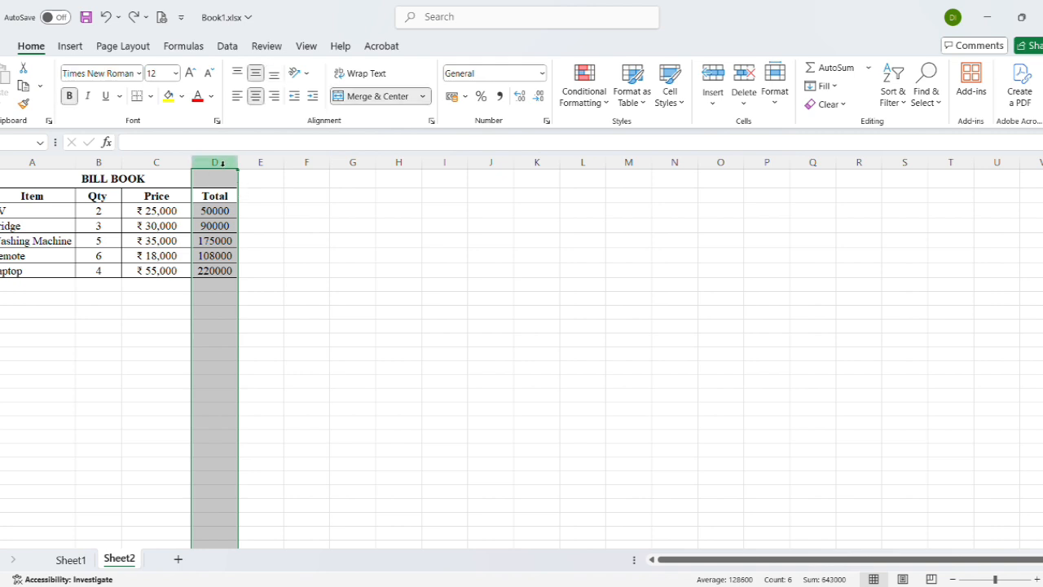
right_click(222, 164)
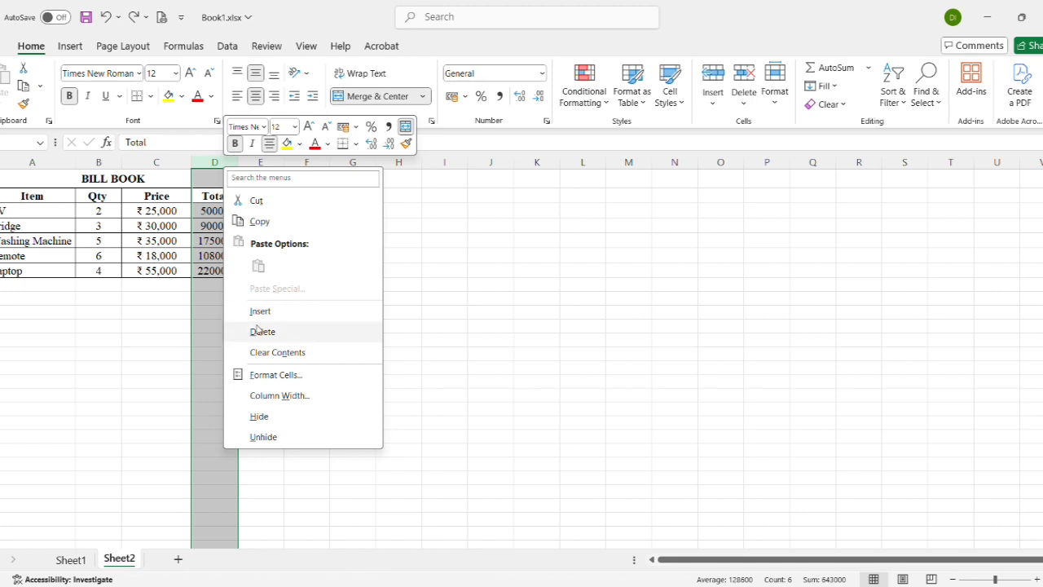
click(277, 400)
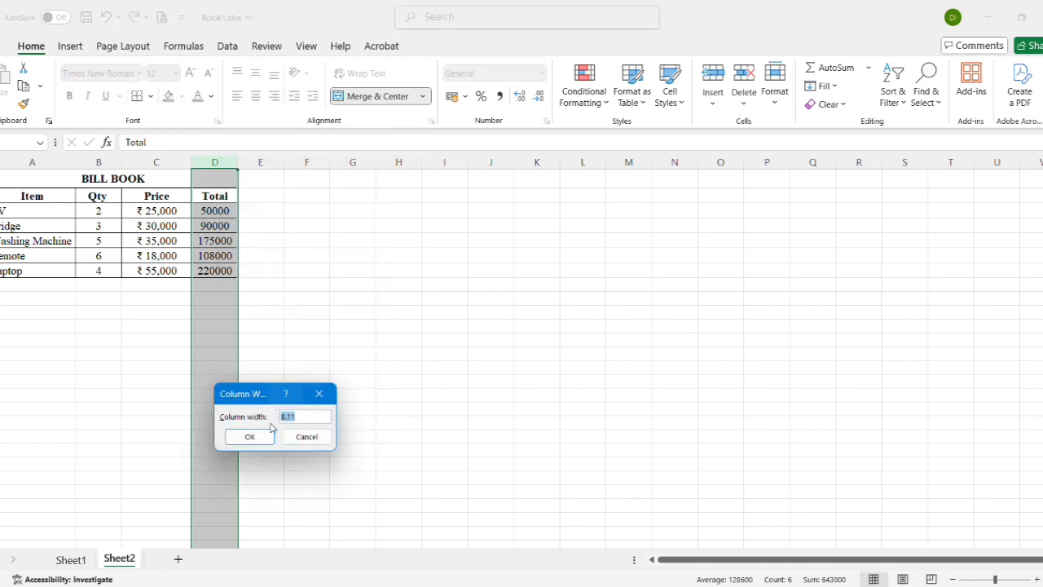
text(15)
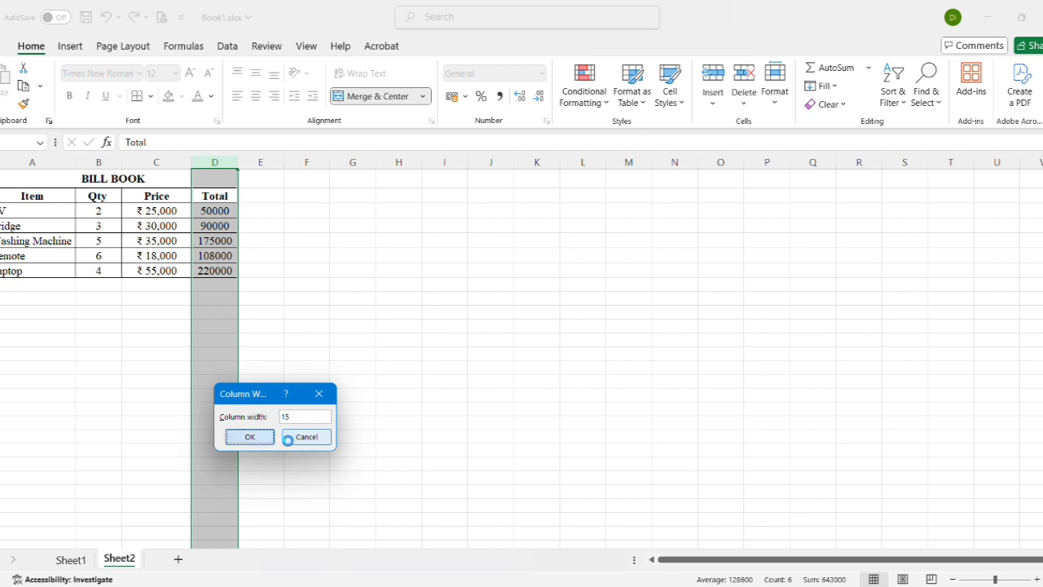
key(Return)
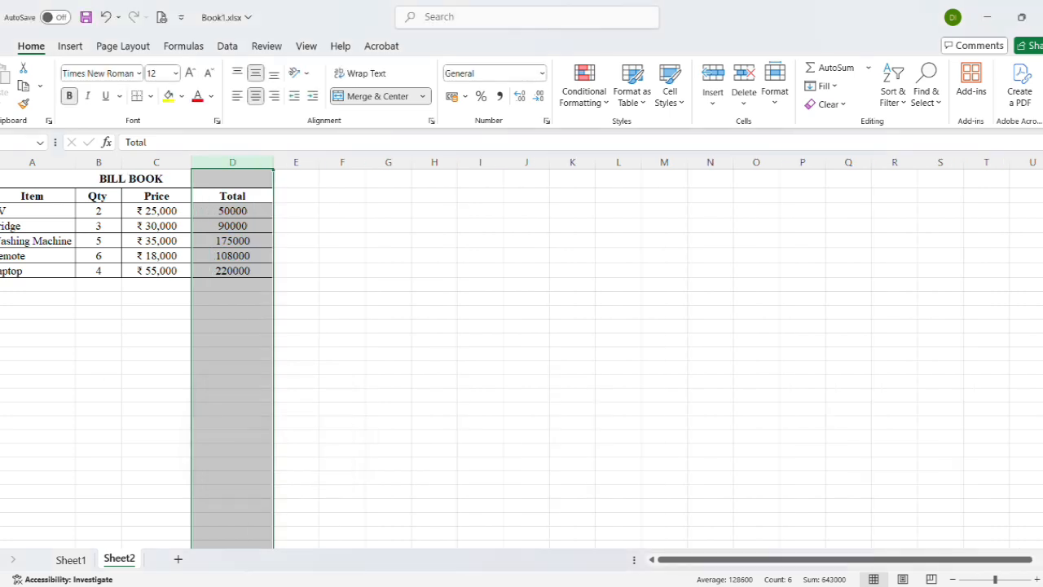
Increase the row height of all bill book rows, from the BILL BOOK title down to Laptop
drag(7, 178, 6, 272)
right_click(5, 269)
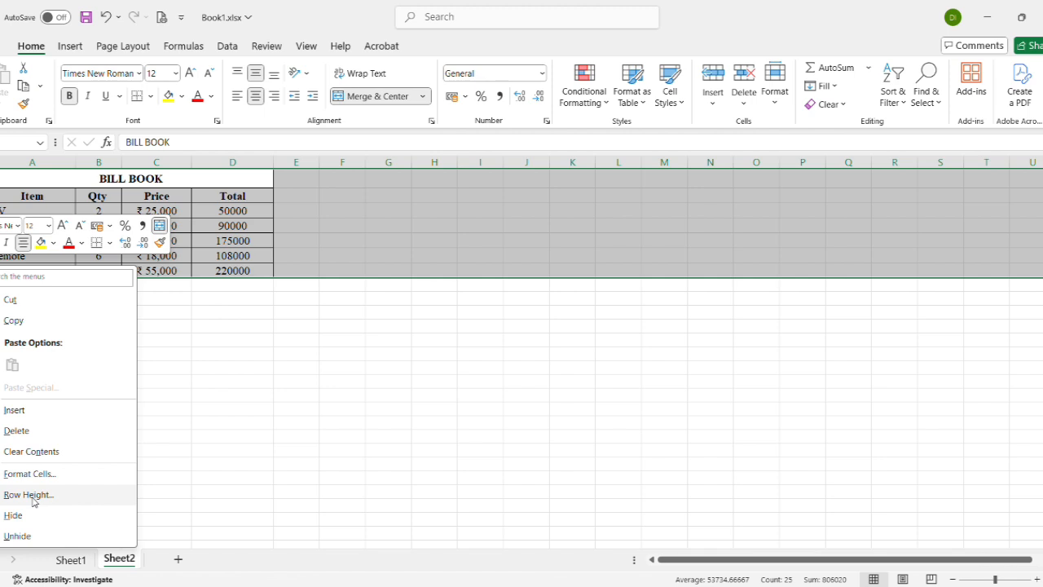
click(29, 495)
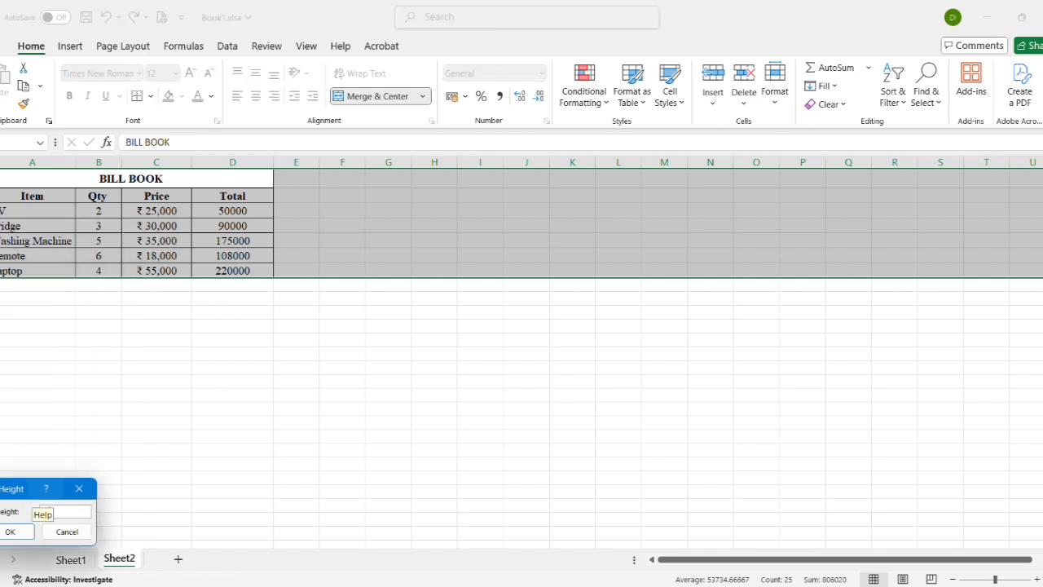
key(Return)
click(144, 431)
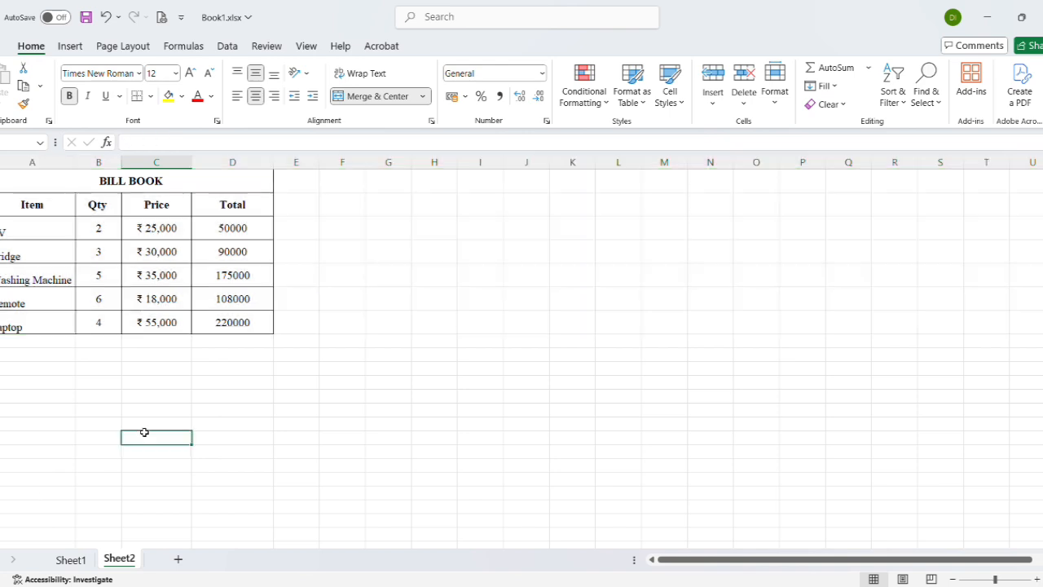
Align the item names from TV to Laptop to the top of their cells
drag(35, 233, 29, 321)
click(205, 342)
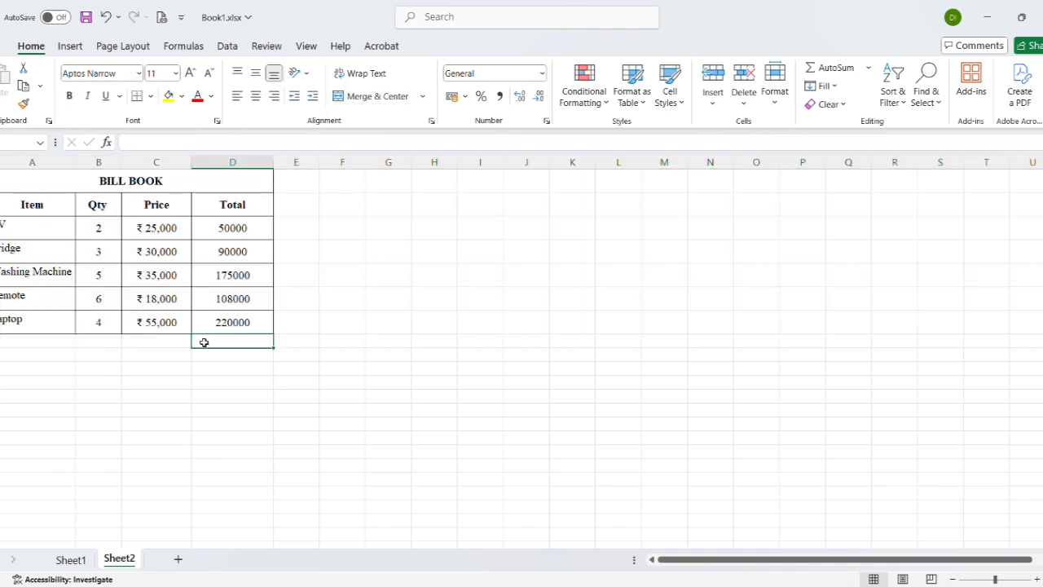
click(69, 324)
Unmerge the BILL BOOK title cell, and merge and center it again across columns A to D
click(236, 181)
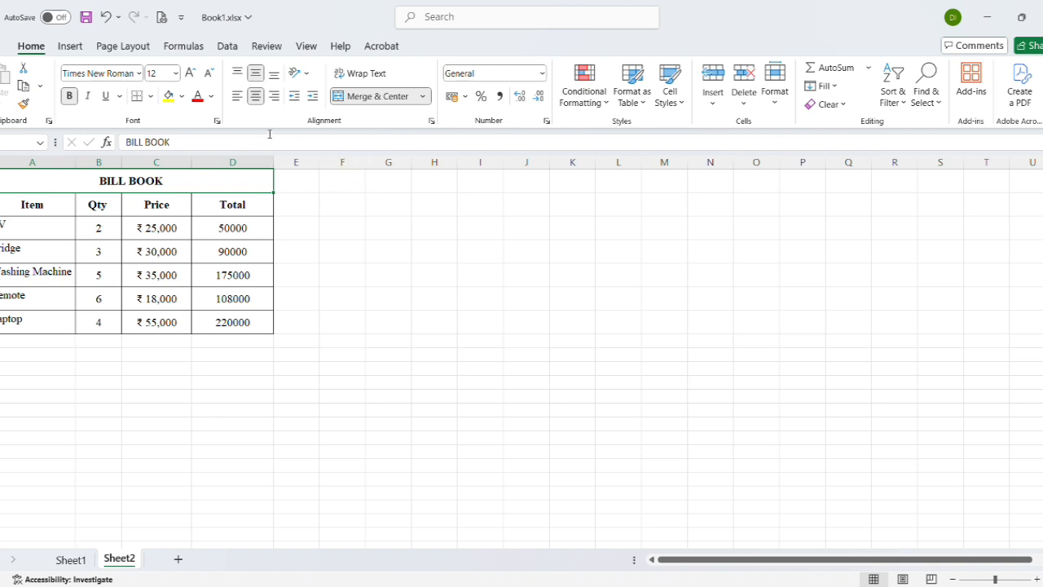
click(364, 101)
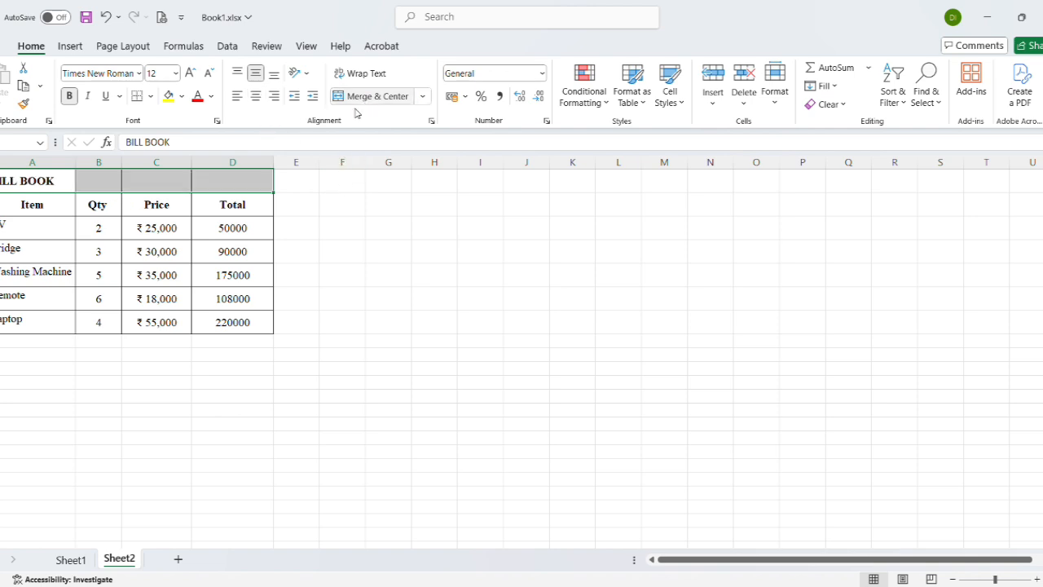
click(201, 236)
click(33, 182)
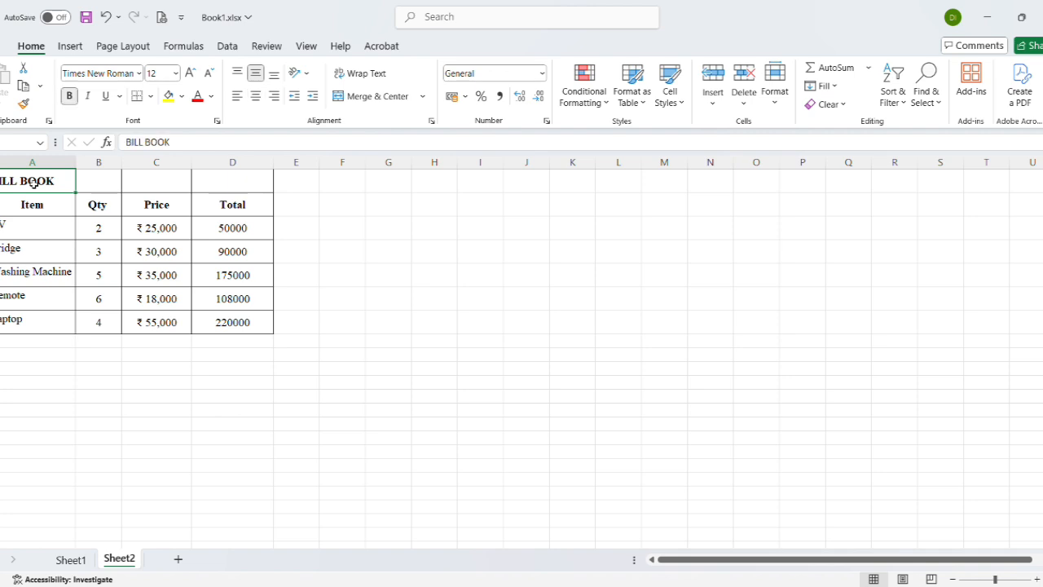
drag(33, 182, 236, 172)
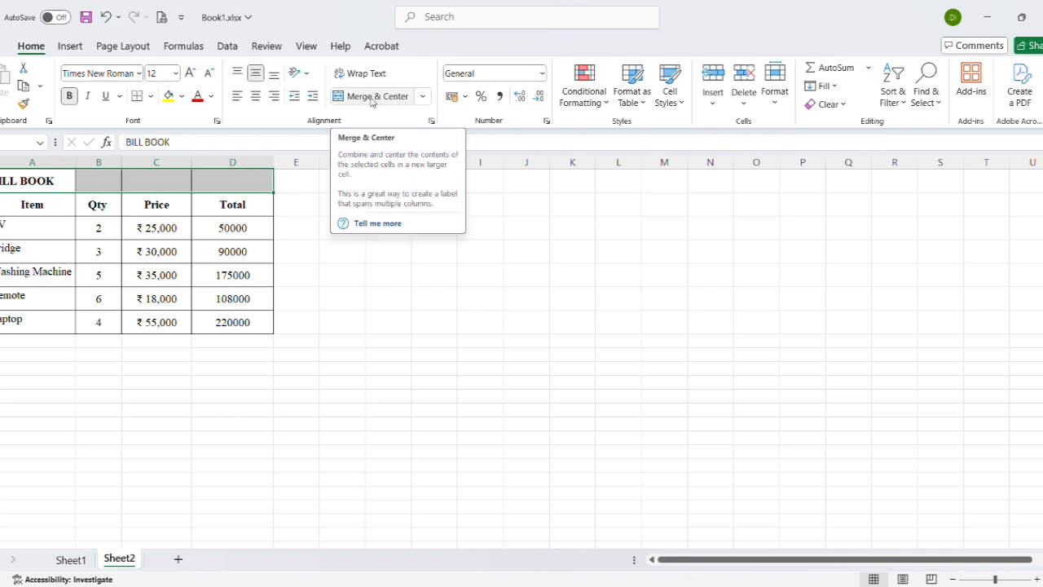
click(372, 98)
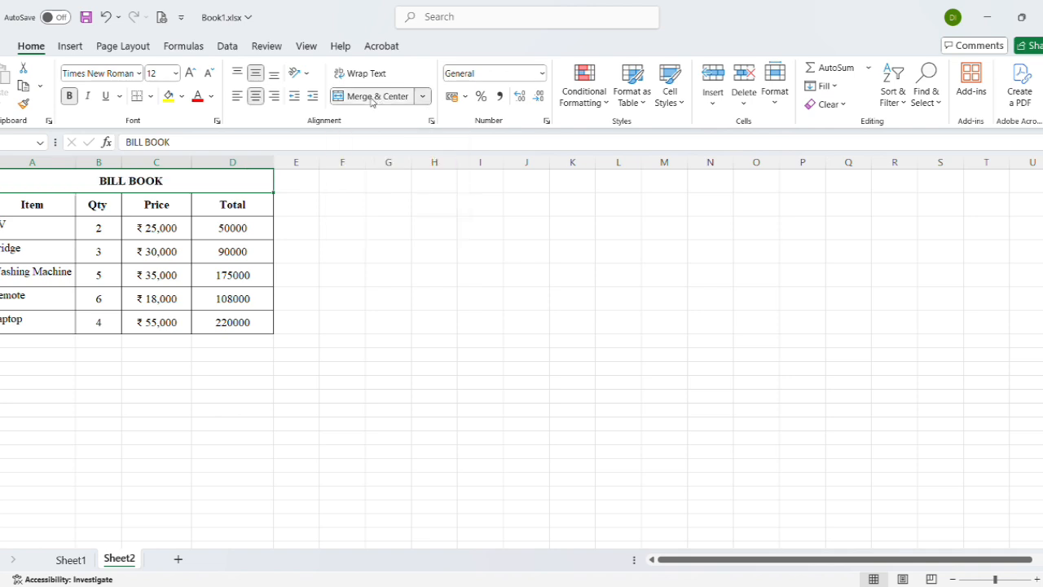
click(172, 101)
click(224, 330)
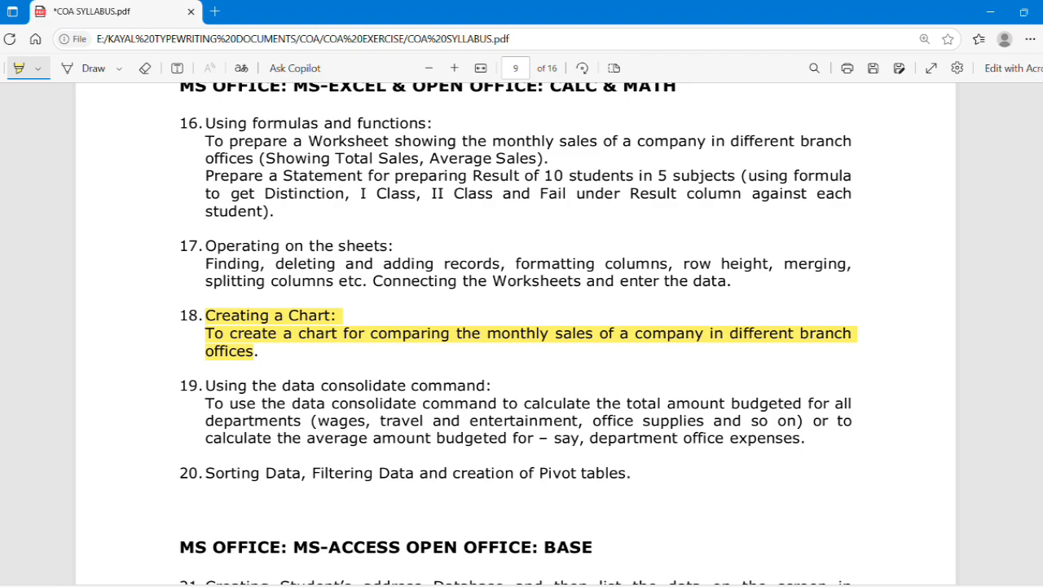
Switch from the syllabus PDF to the Book1.xlsx workbook in Excel and select a cell in Sheet3's Monthly Sales table
key(alt+Tab)
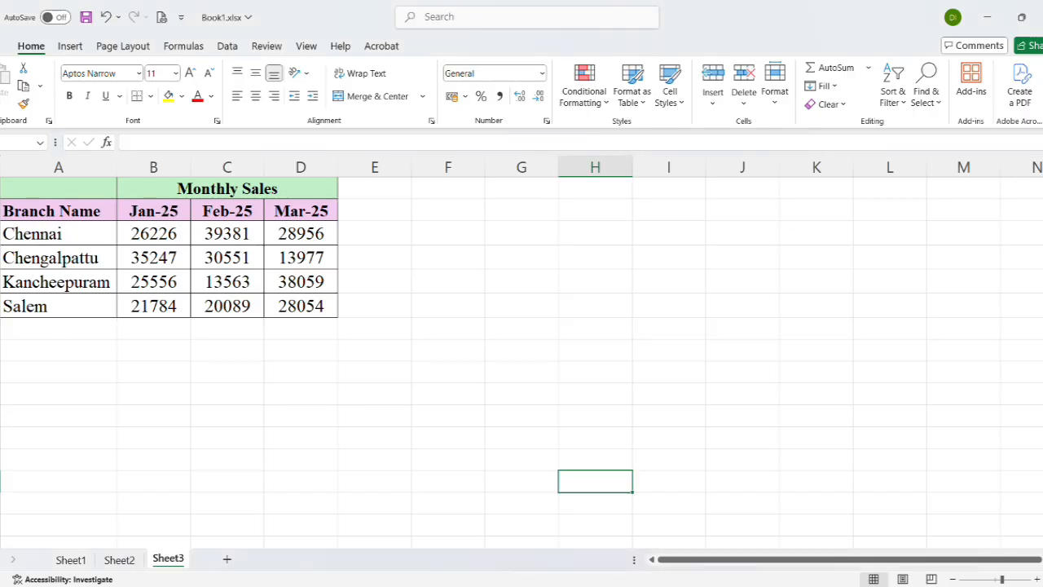
click(22, 438)
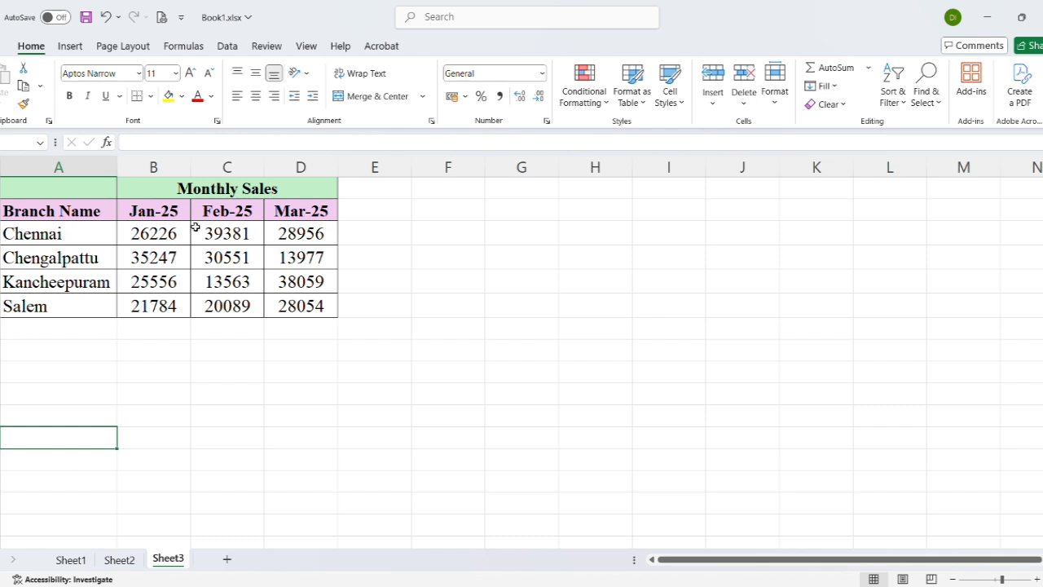
click(214, 264)
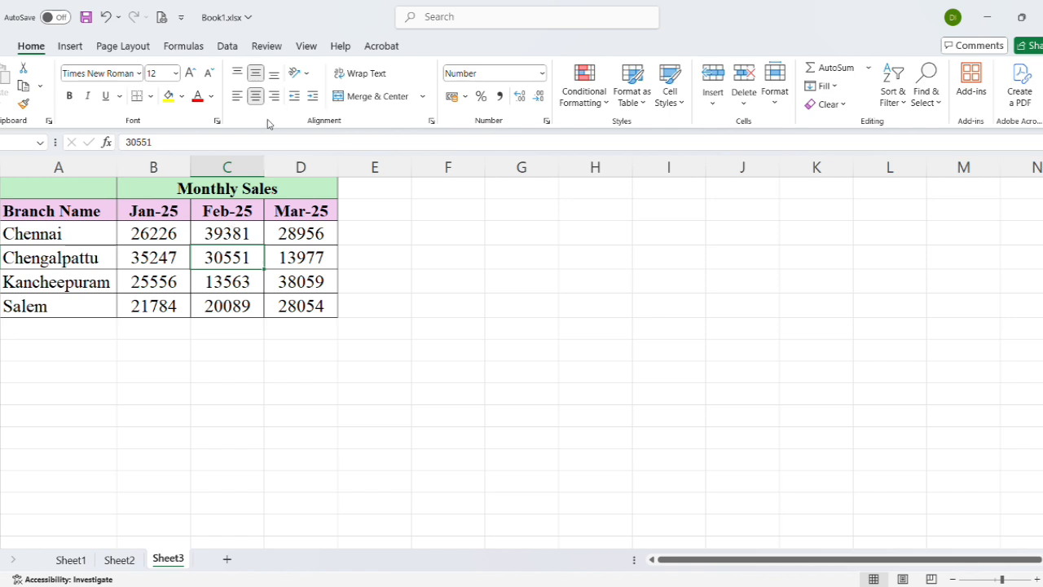
Insert a recommended clustered column chart of the whole Monthly Sales table, grouped by month with one series per branch
drag(93, 211, 282, 301)
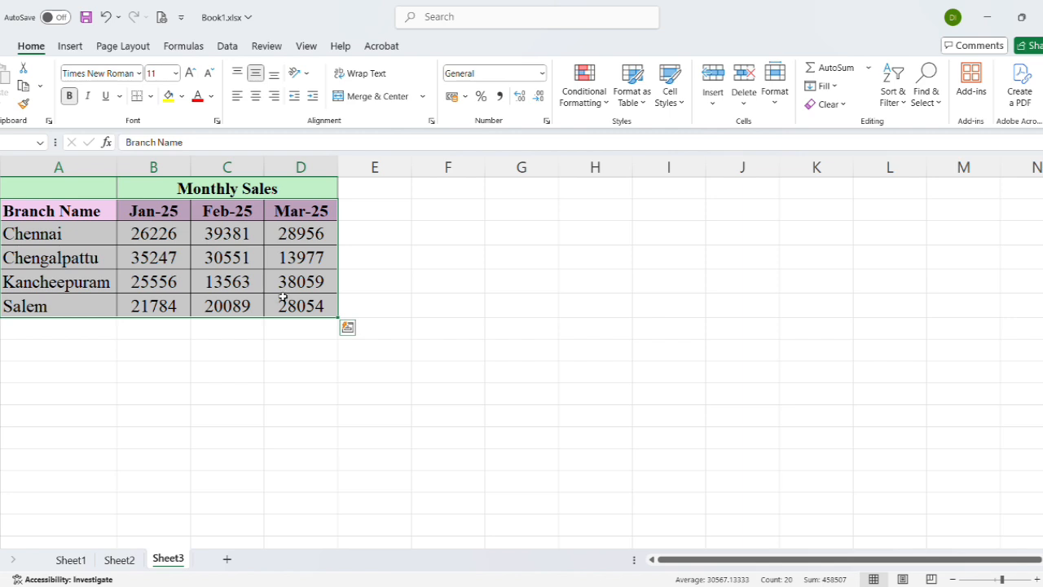
click(70, 46)
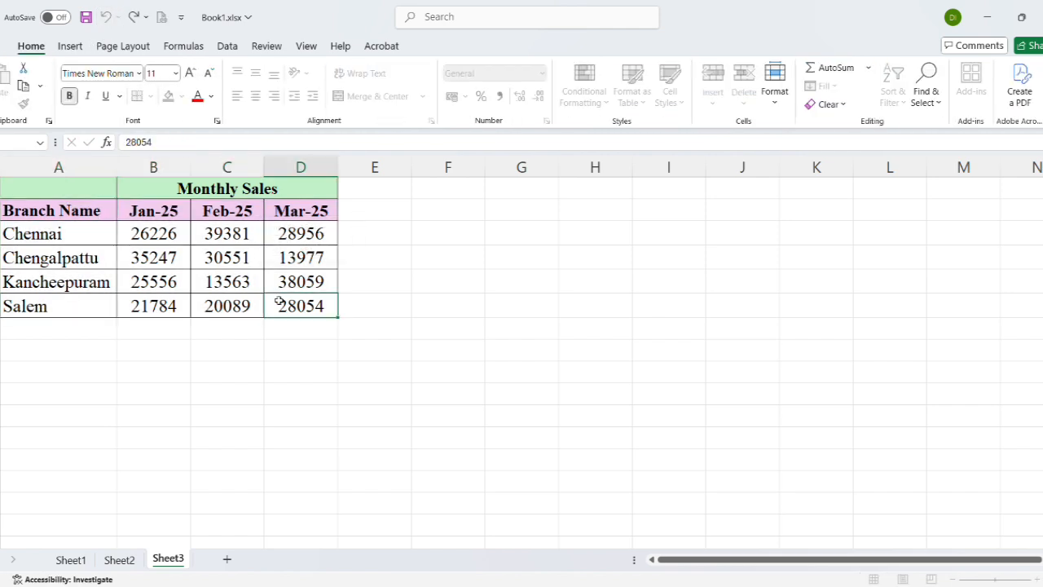
drag(281, 301, 58, 172)
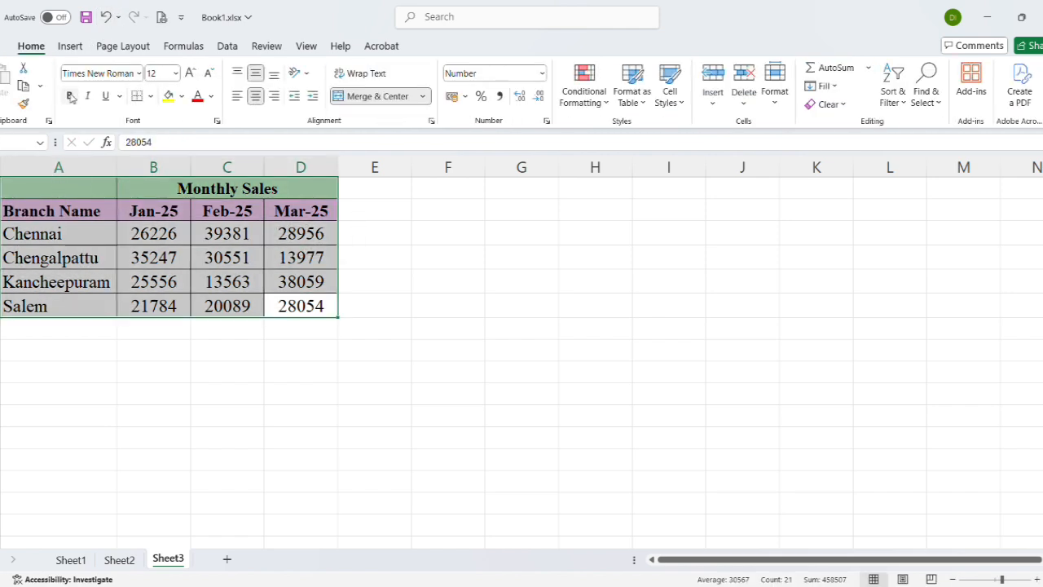
click(70, 46)
click(319, 82)
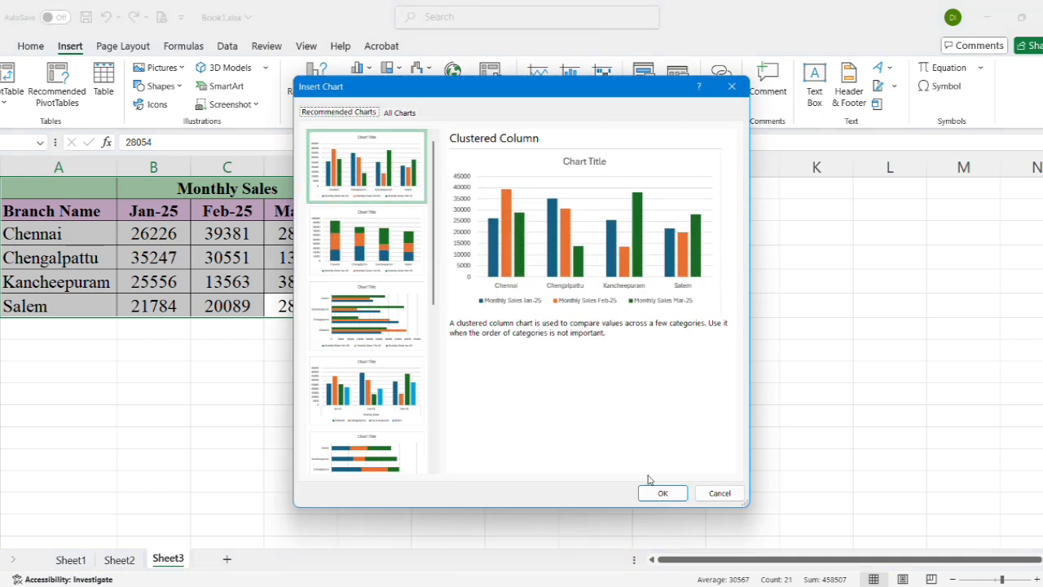
click(389, 398)
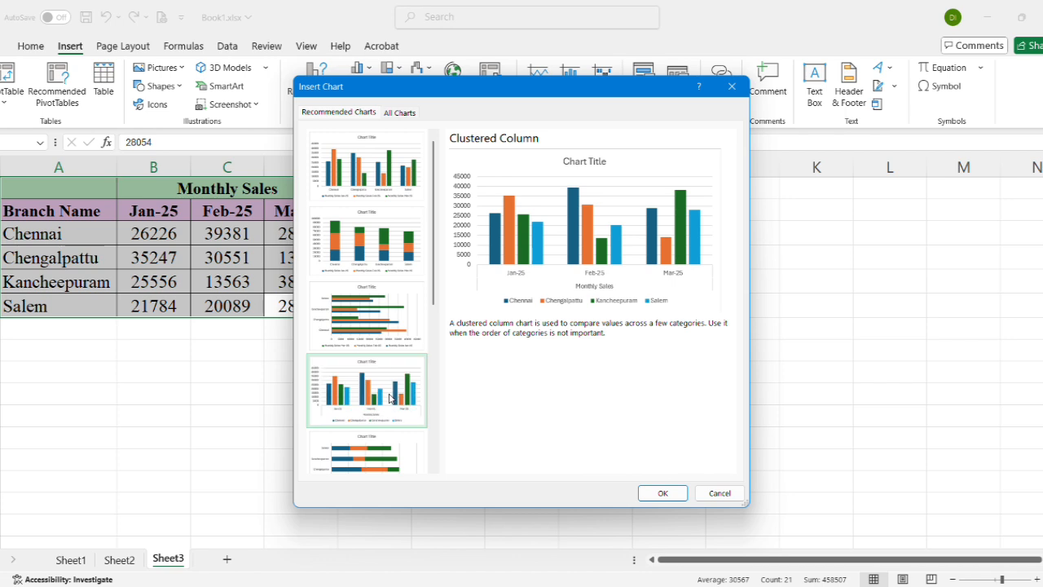
click(670, 492)
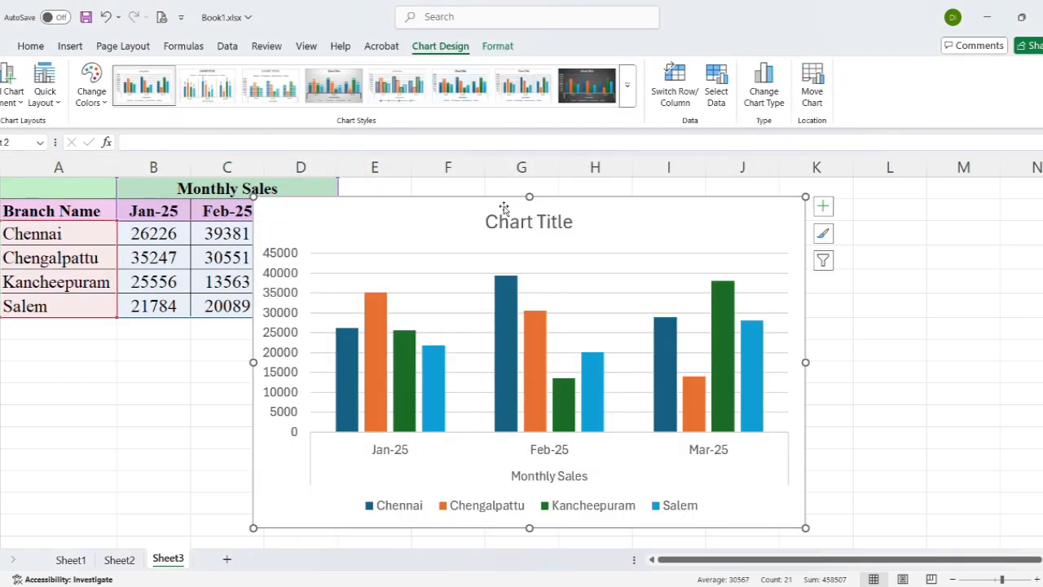
Move the chart clear of the sales table and set its title to Monthly Sales
drag(449, 204, 711, 213)
click(634, 220)
double_click(634, 220)
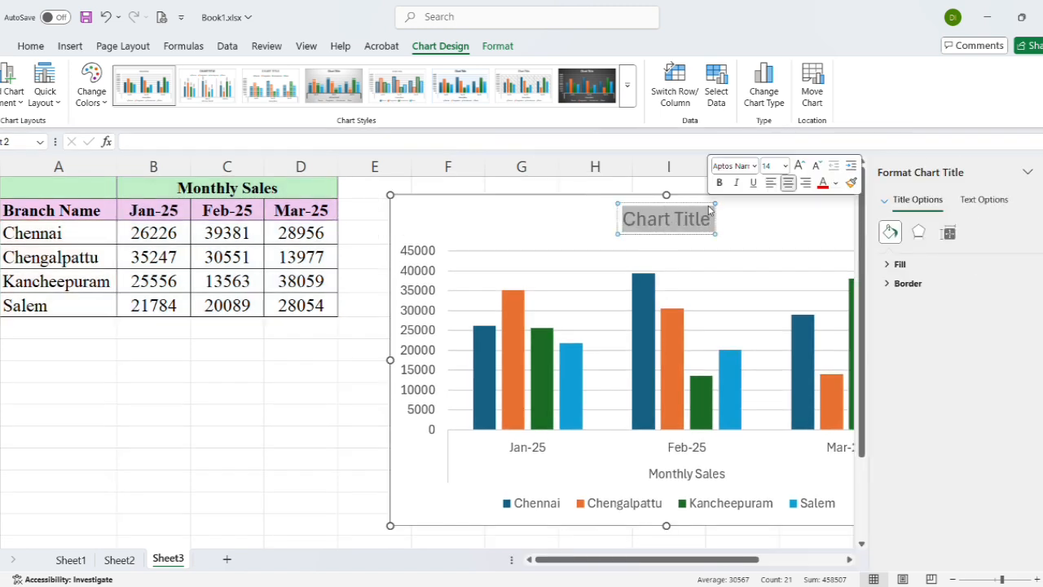
text(Monthl)
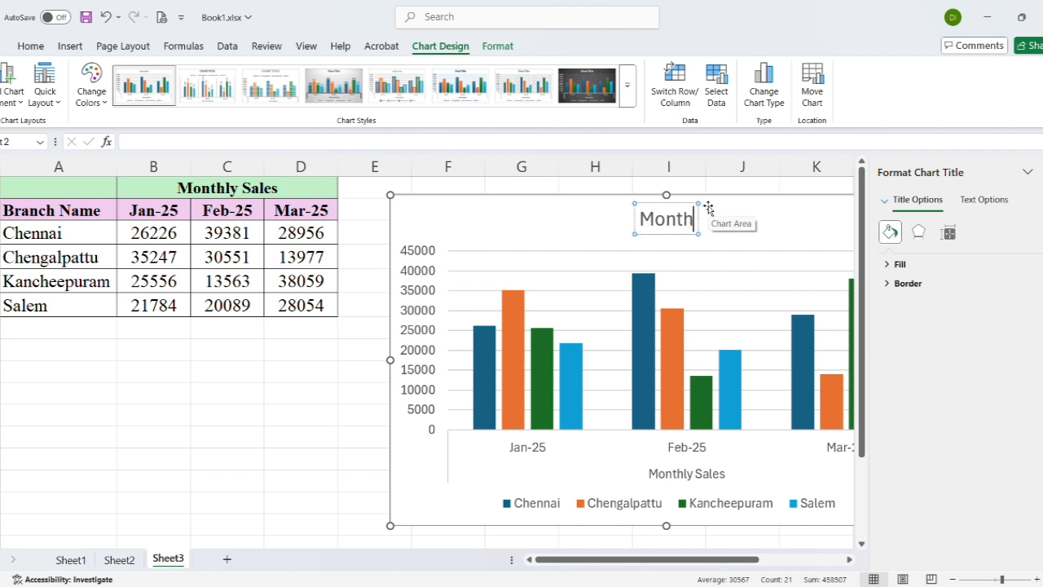
text(y)
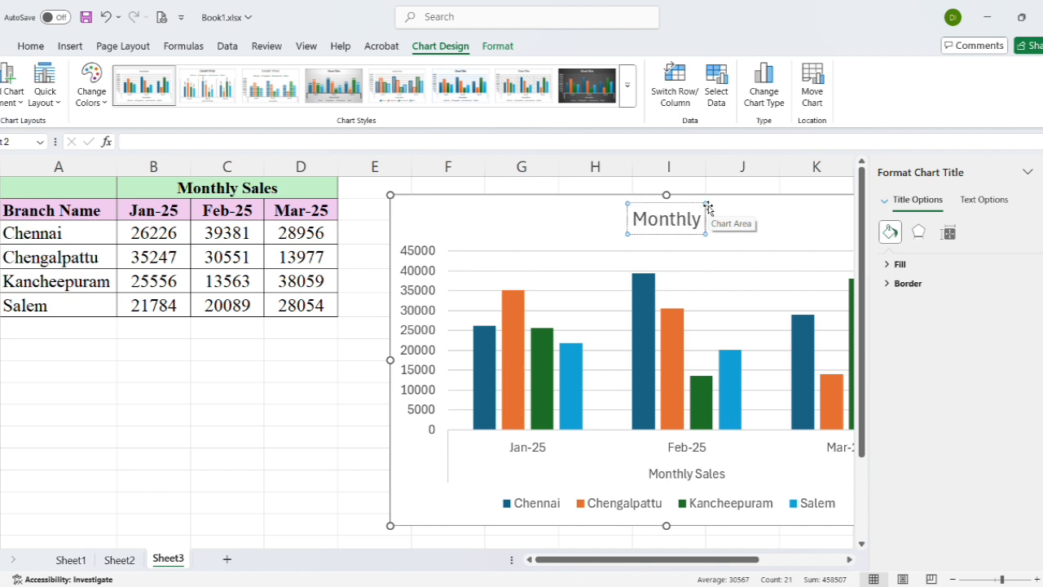
text( Sales)
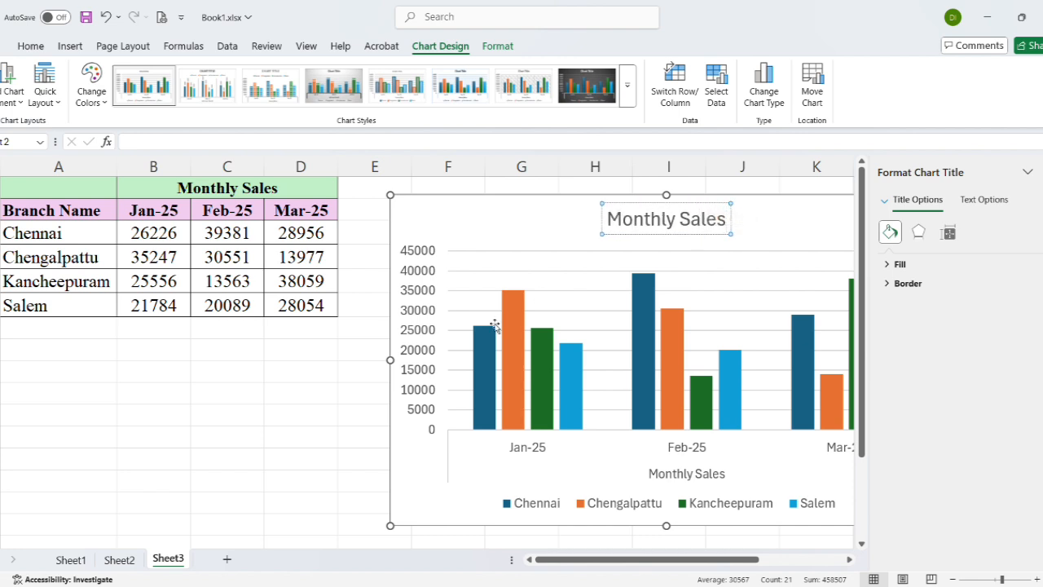
click(335, 445)
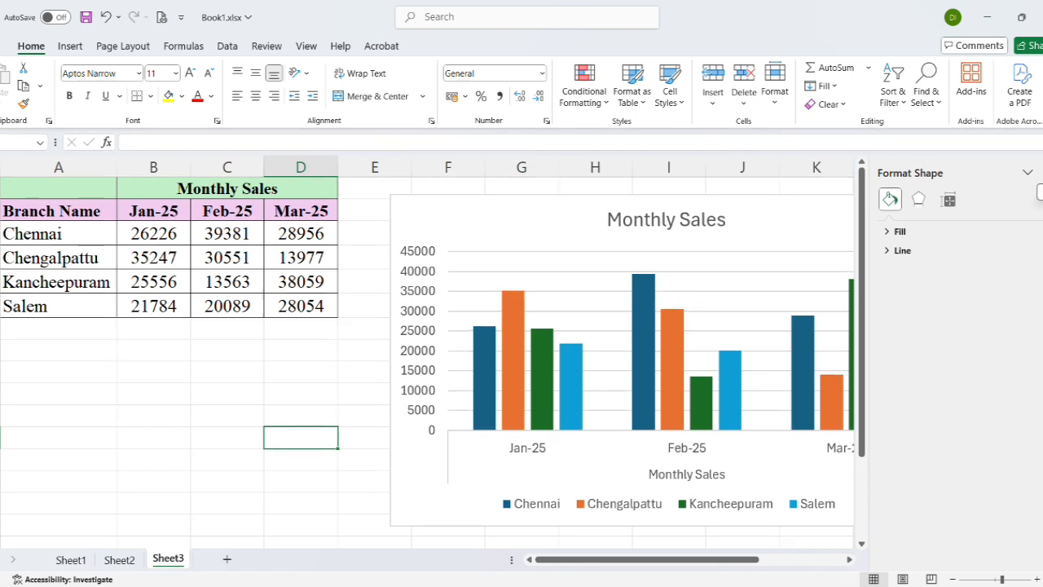
click(1042, 172)
Add data labels to the Chennai columns of the Monthly Sales chart
click(481, 359)
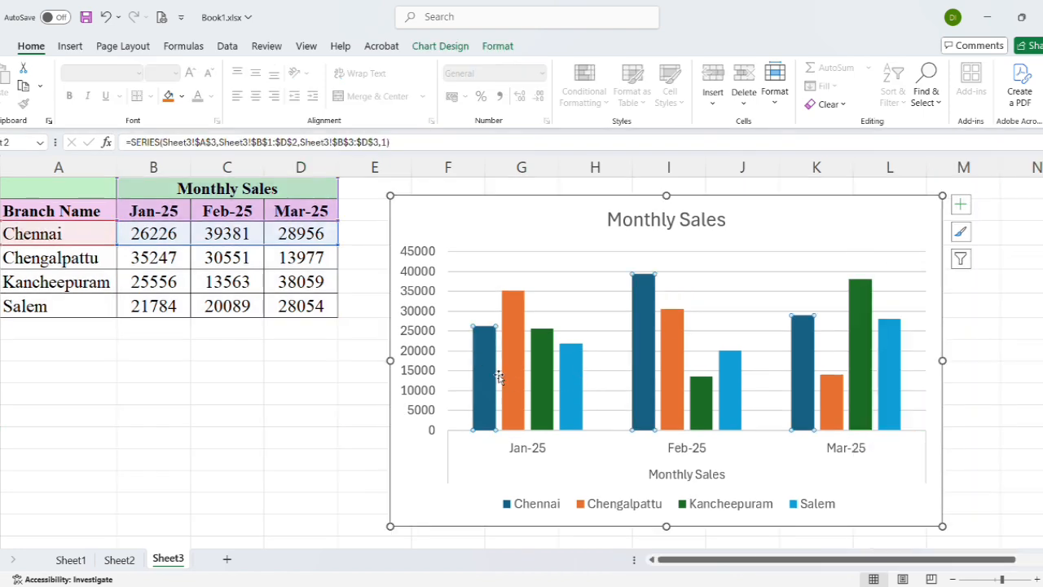
click(495, 377)
right_click(486, 334)
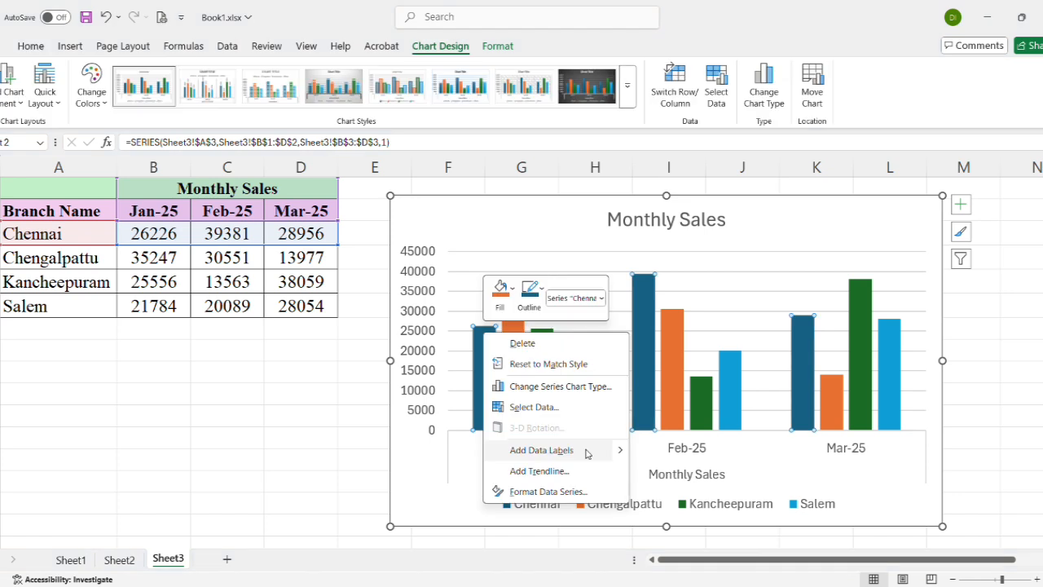
mouse_move(621, 459)
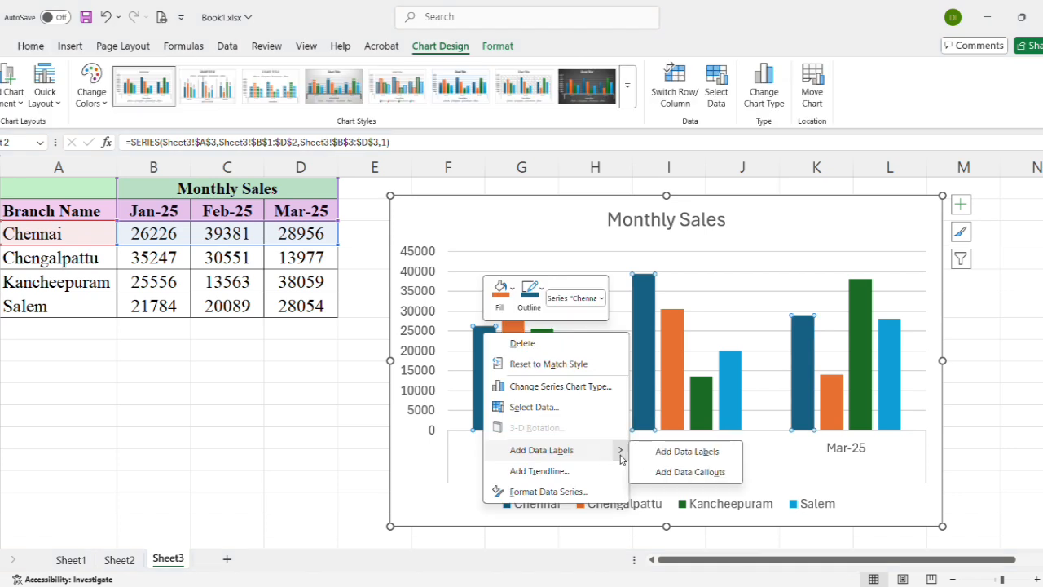
click(687, 450)
Add data labels to the Chengalpattu, Kancheepuram and Salem columns of the Monthly Sales chart
right_click(518, 346)
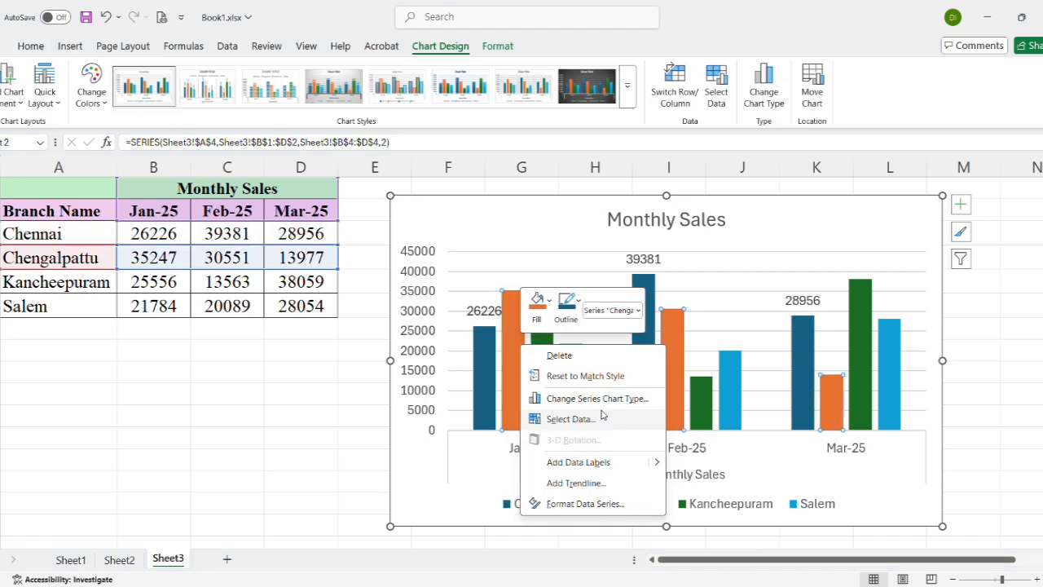
key(Escape)
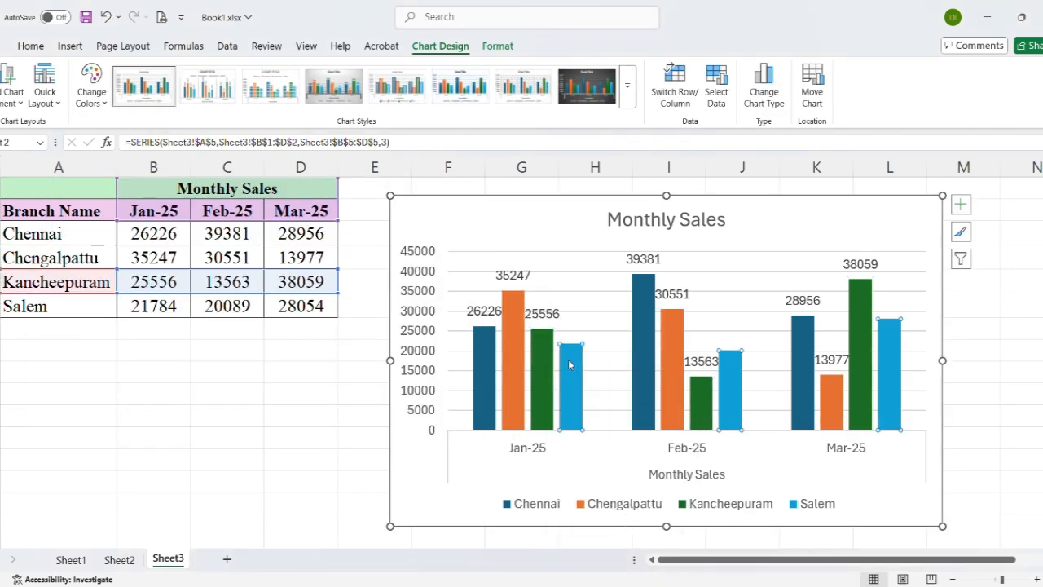
click(569, 364)
right_click(569, 364)
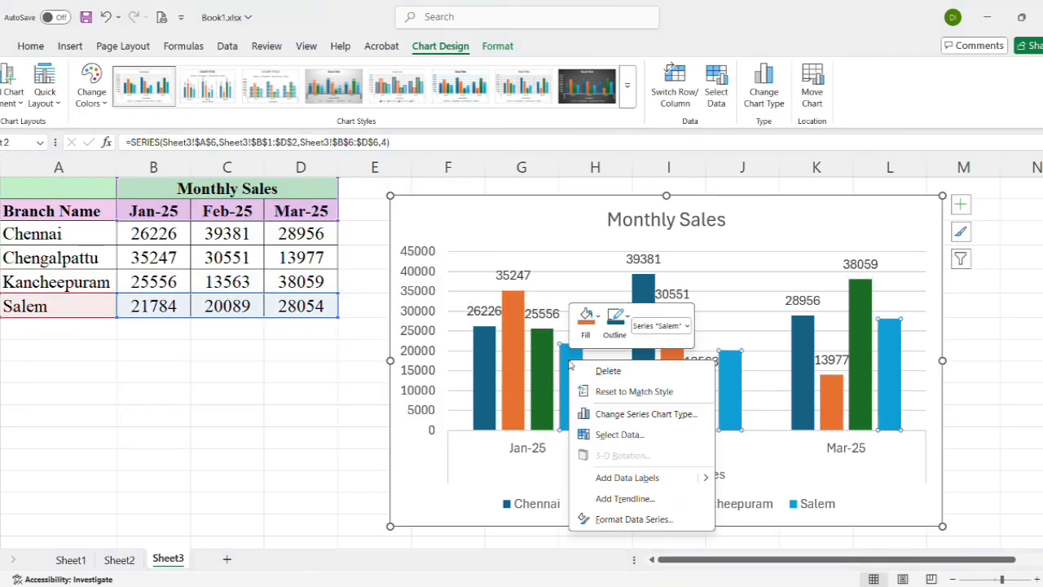
click(637, 478)
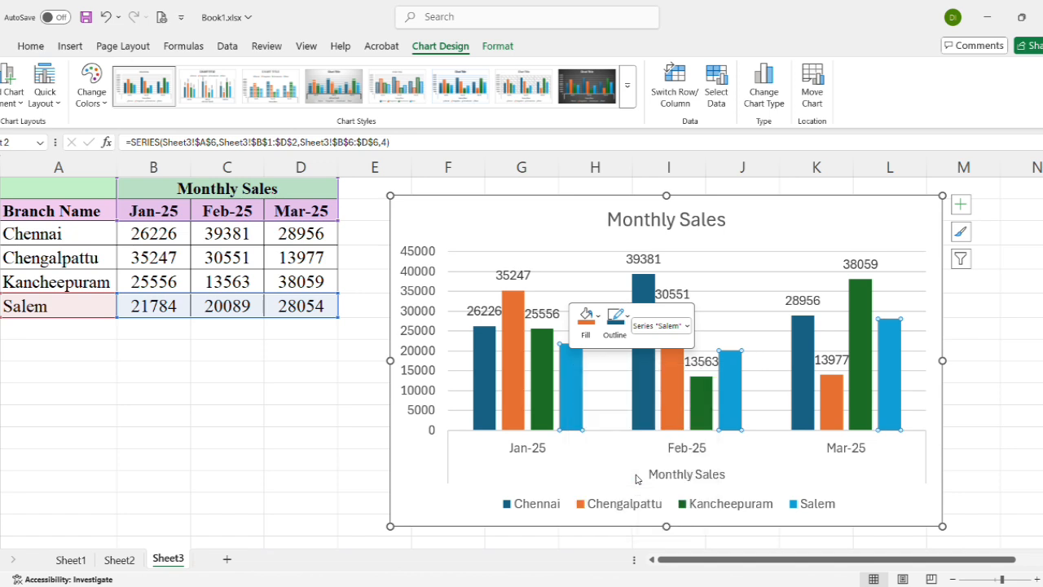
Rotate the Chengalpattu series' data labels upward with the Rotate Text Up orientation
click(525, 276)
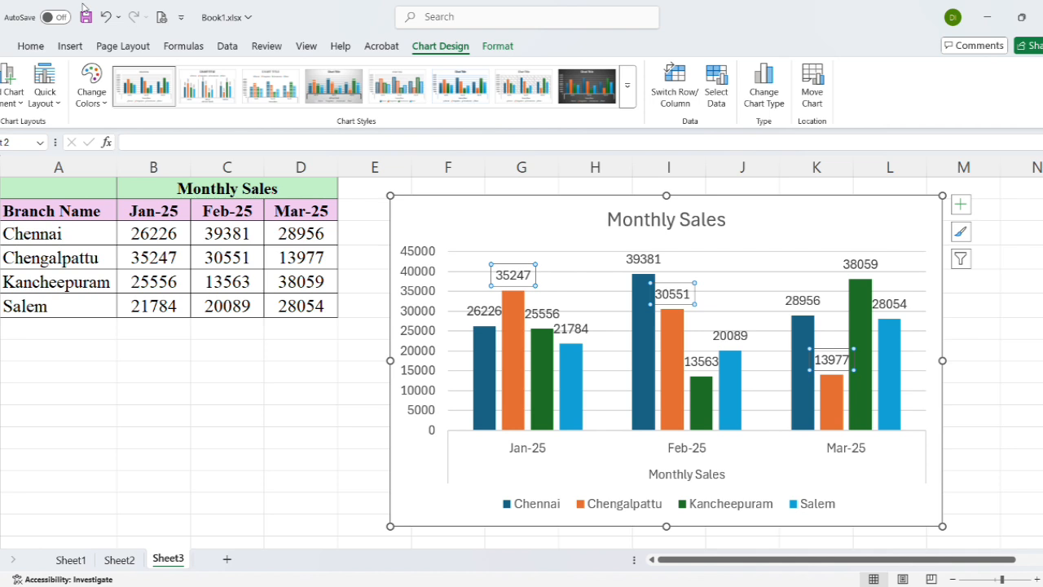
click(35, 46)
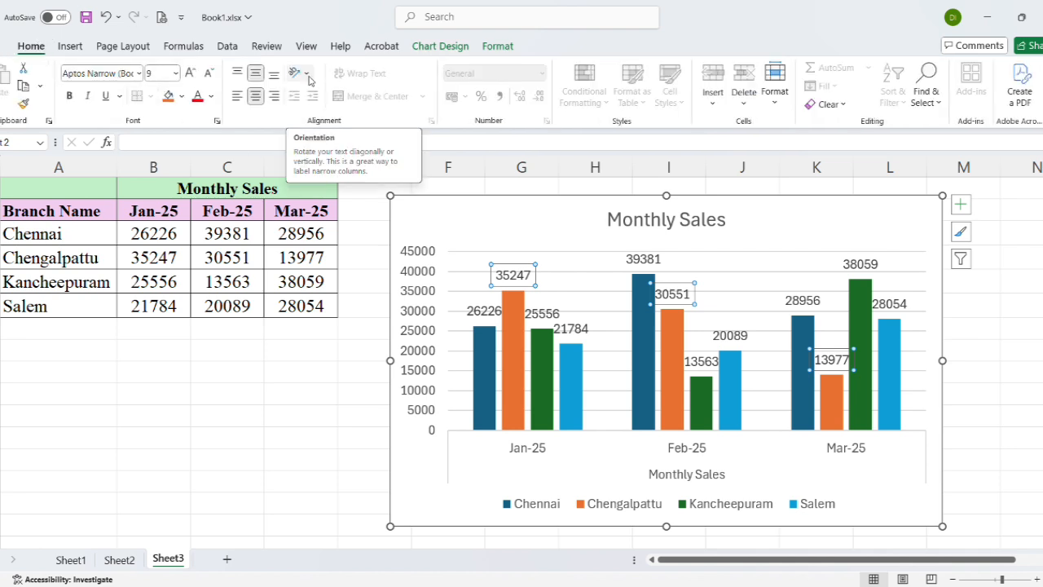
click(309, 79)
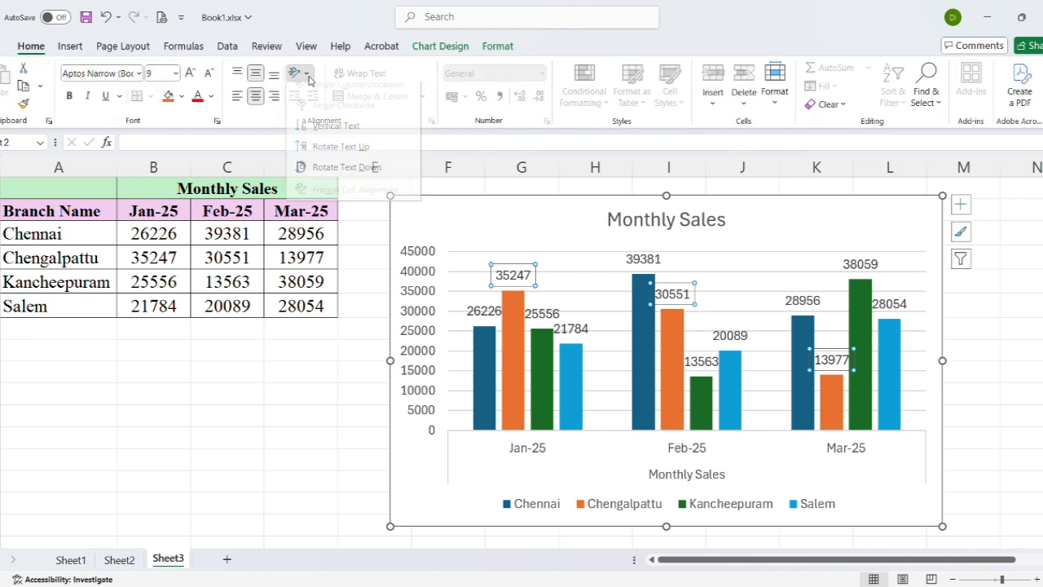
click(340, 155)
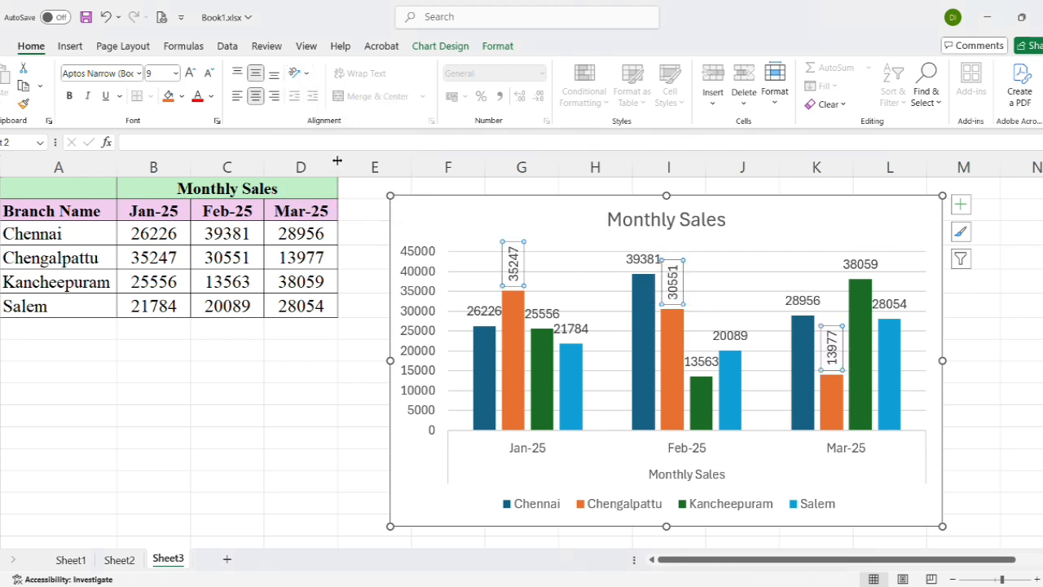
Try the Vertical Text orientation on the Chennai series' data labels
click(477, 319)
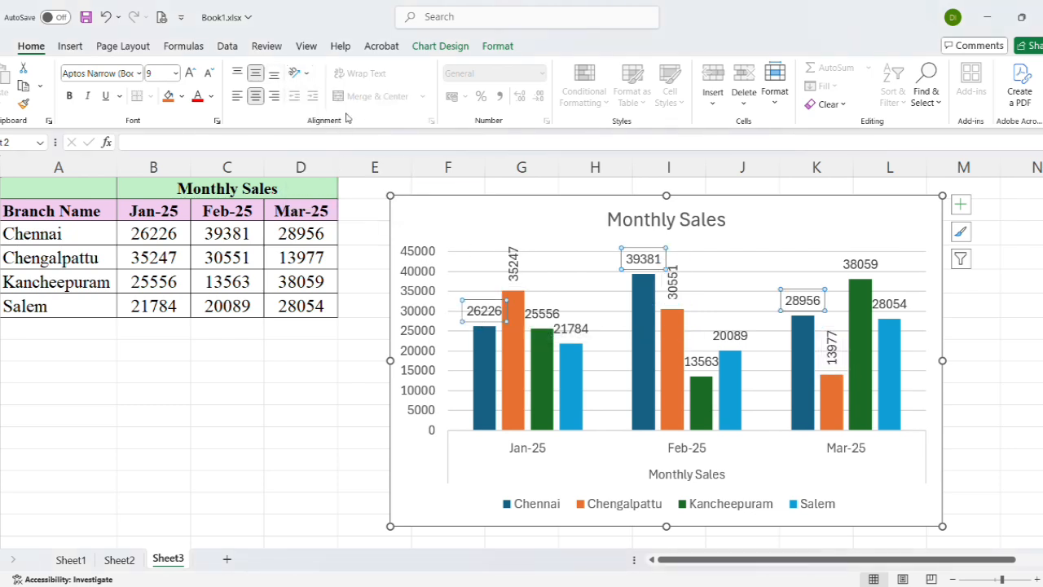
click(307, 79)
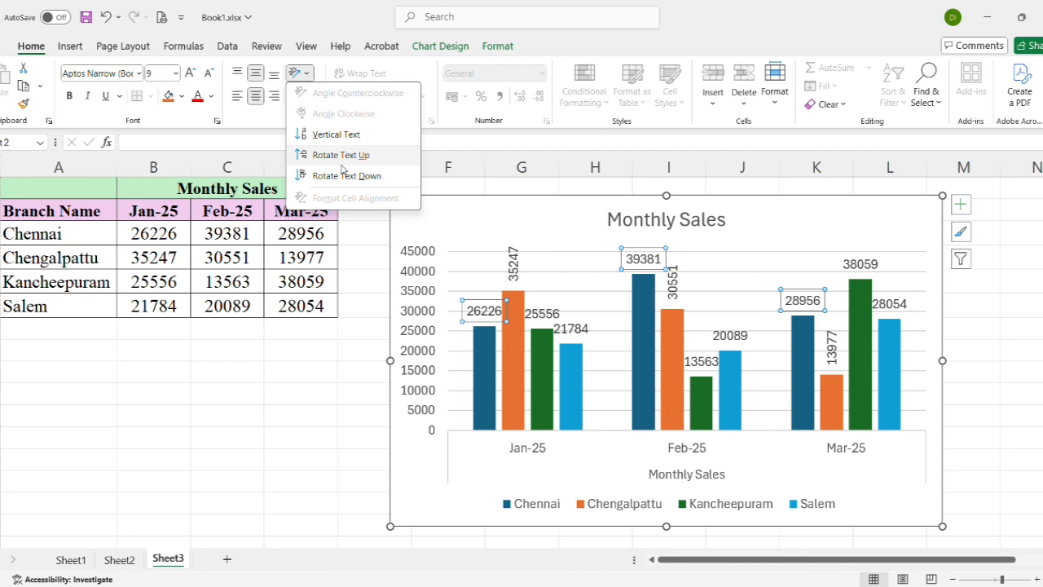
click(336, 135)
Rotate the Kancheepuram data labels with Rotate Text Down and the Salem data labels with Rotate Text Up
click(554, 312)
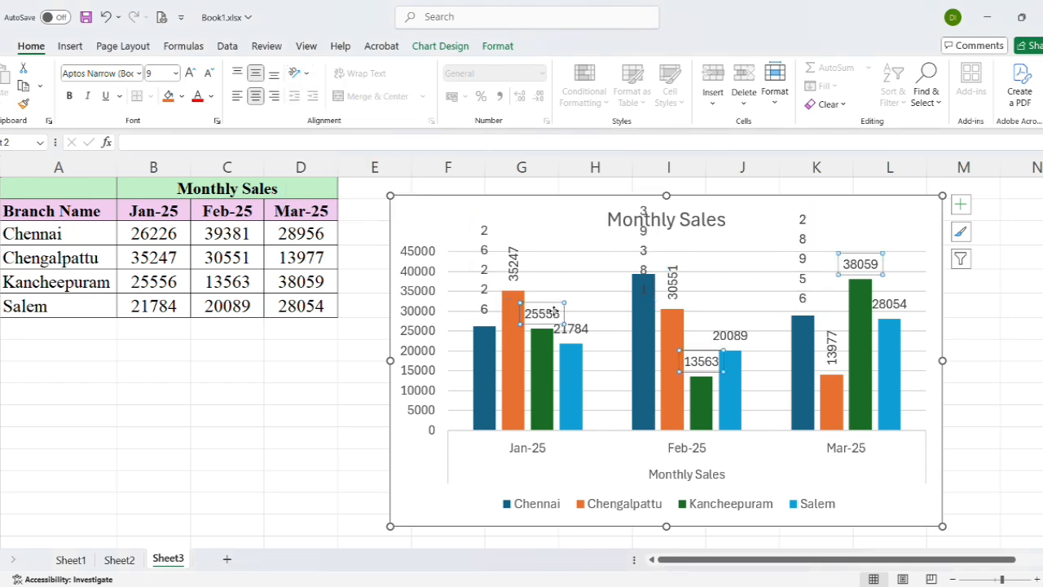
click(308, 73)
click(347, 176)
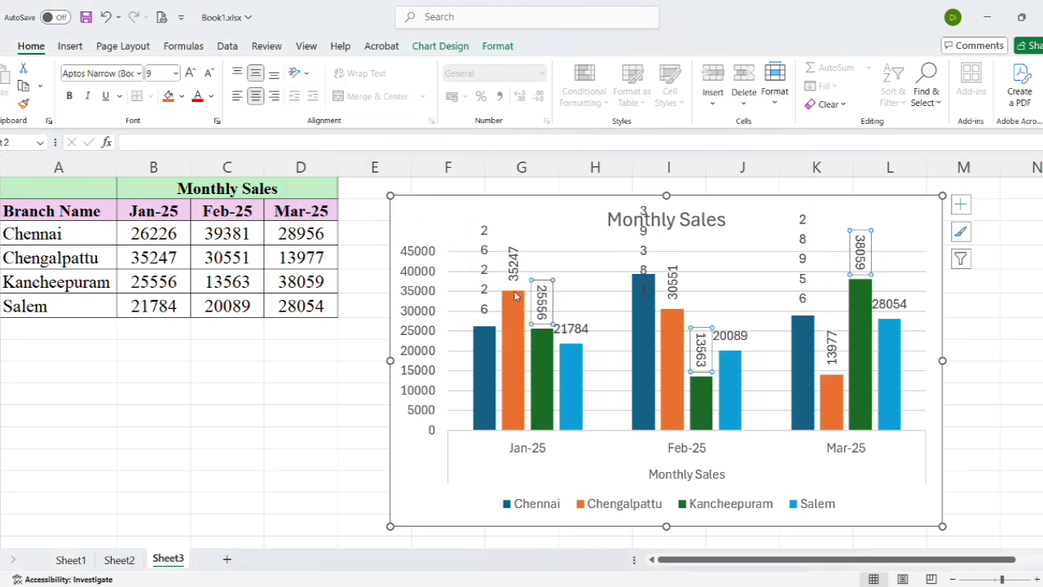
click(561, 318)
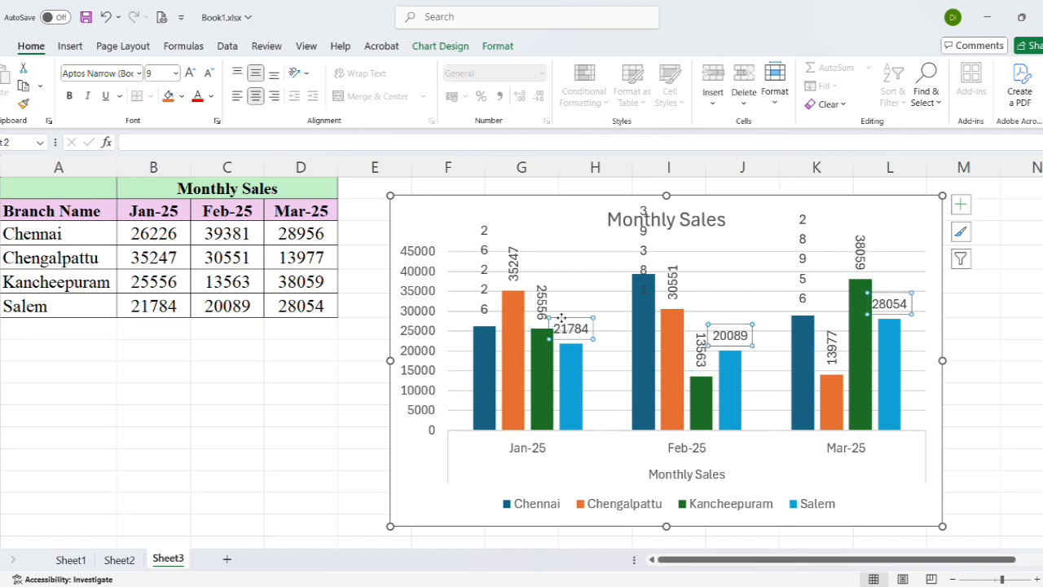
click(300, 75)
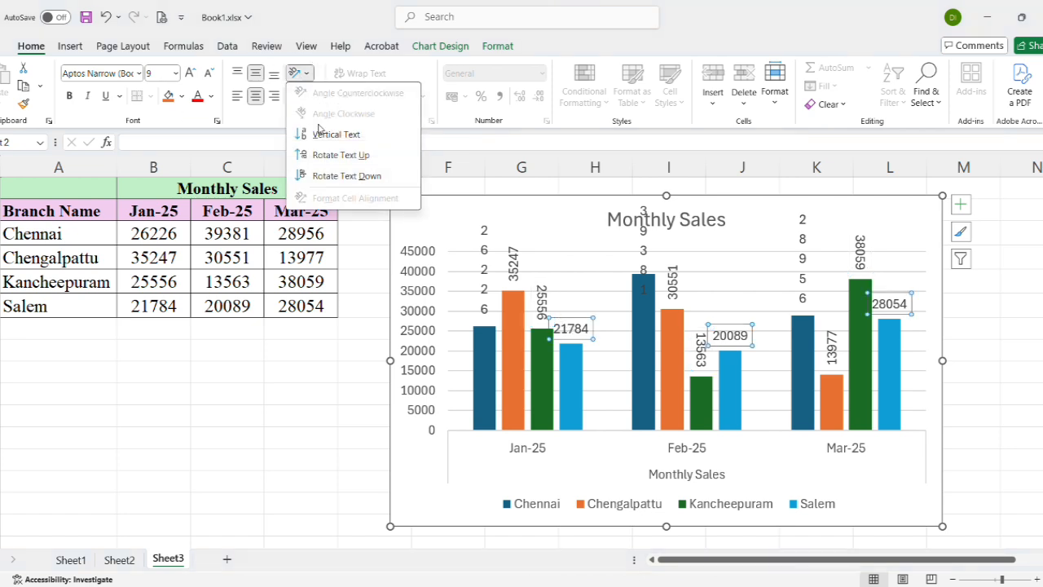
click(337, 155)
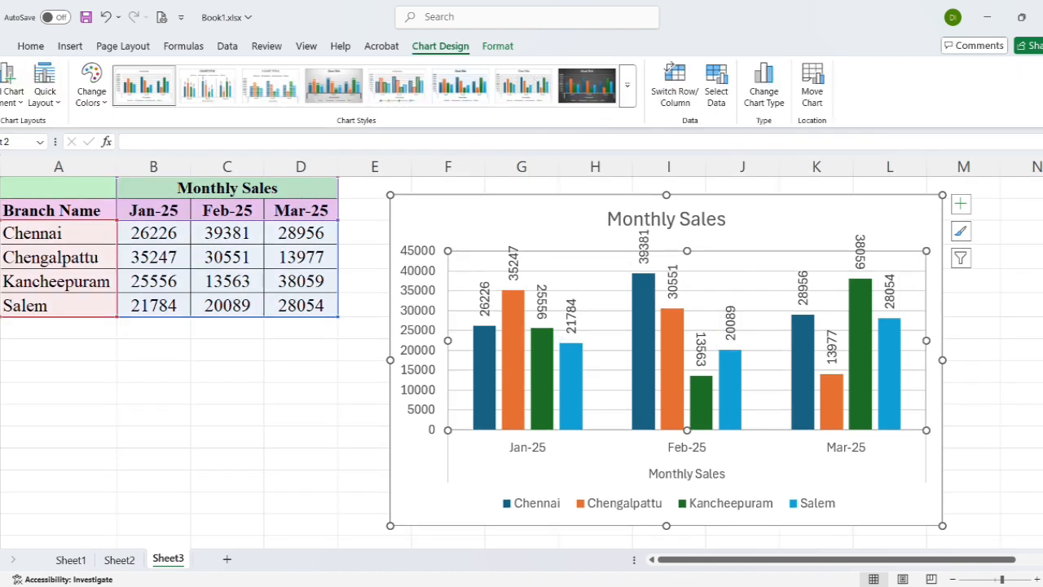
Try chart styles 13, 11, 4, 6 and 1 on the Monthly Sales chart in turn
click(626, 85)
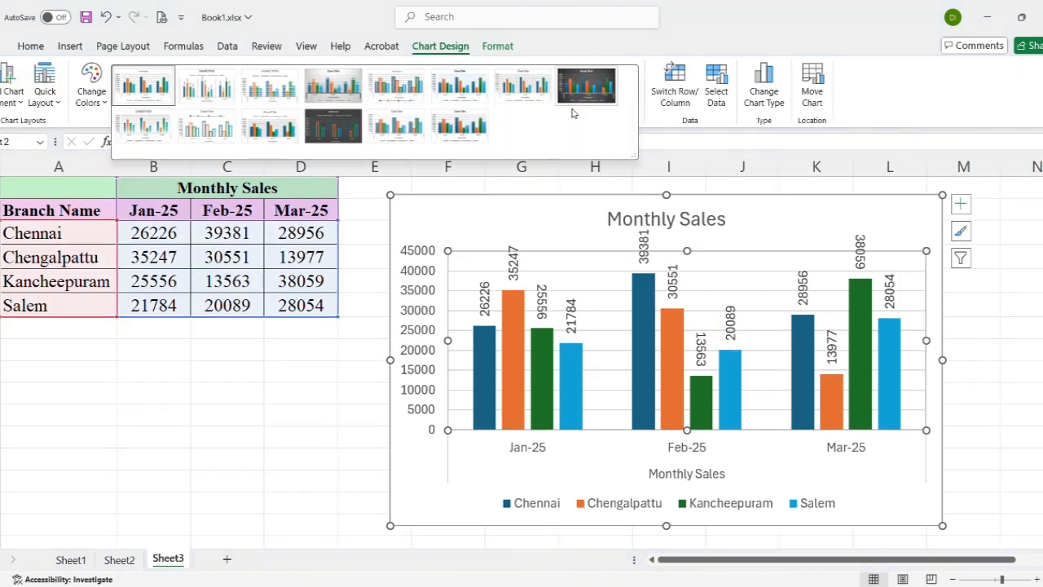
click(389, 132)
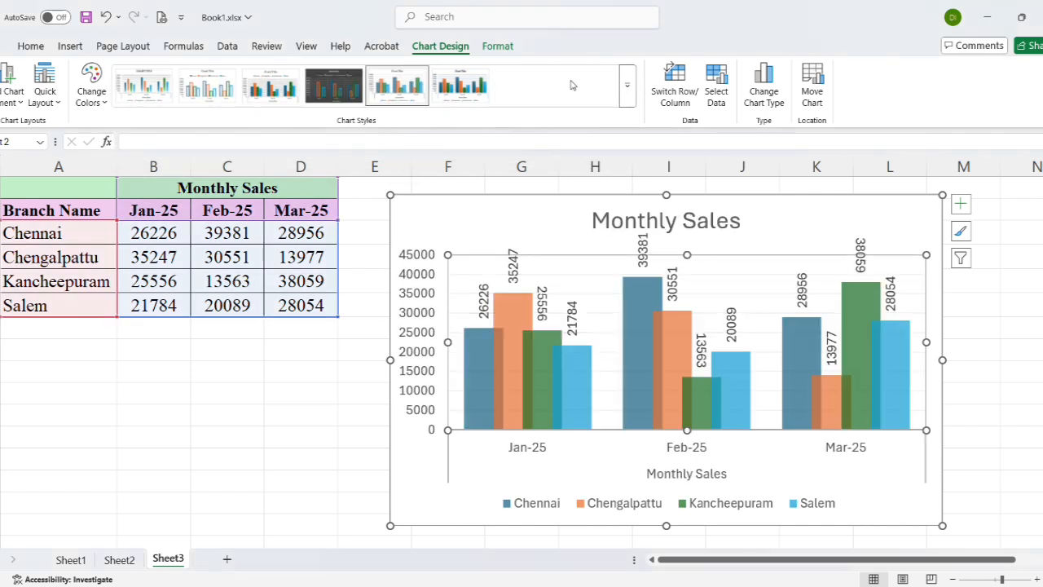
click(626, 89)
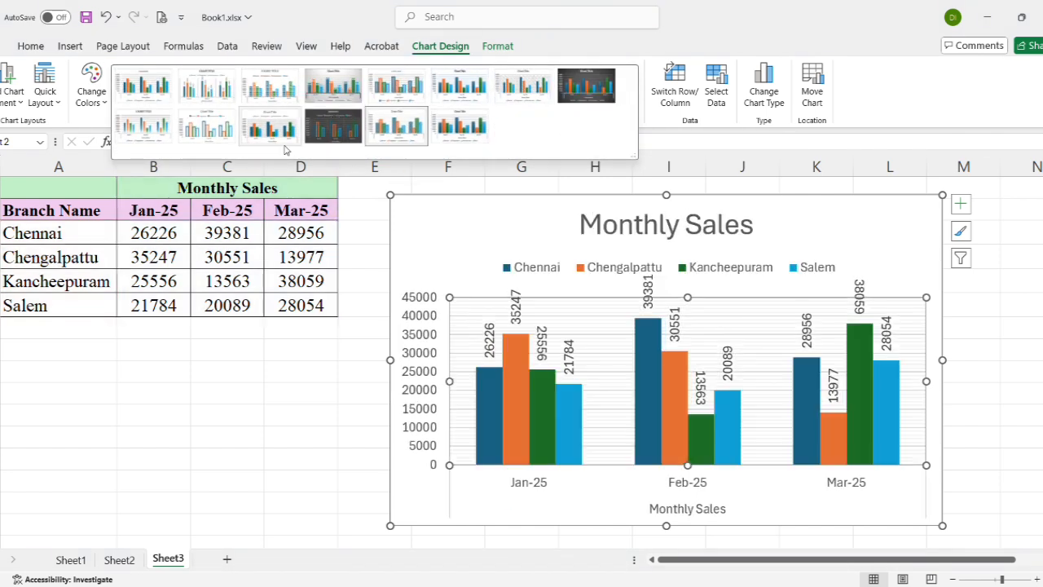
click(283, 143)
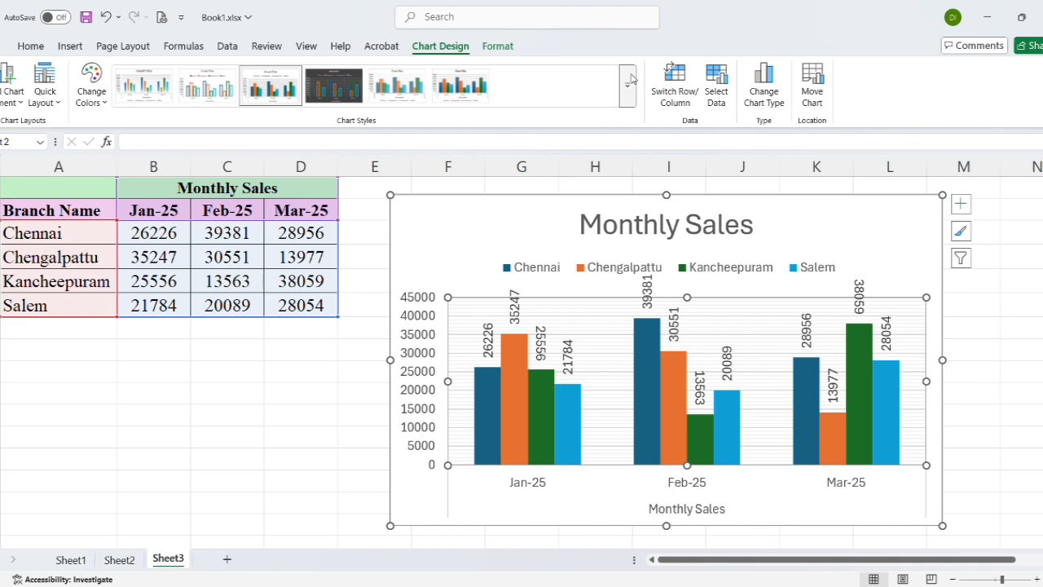
click(626, 90)
click(340, 87)
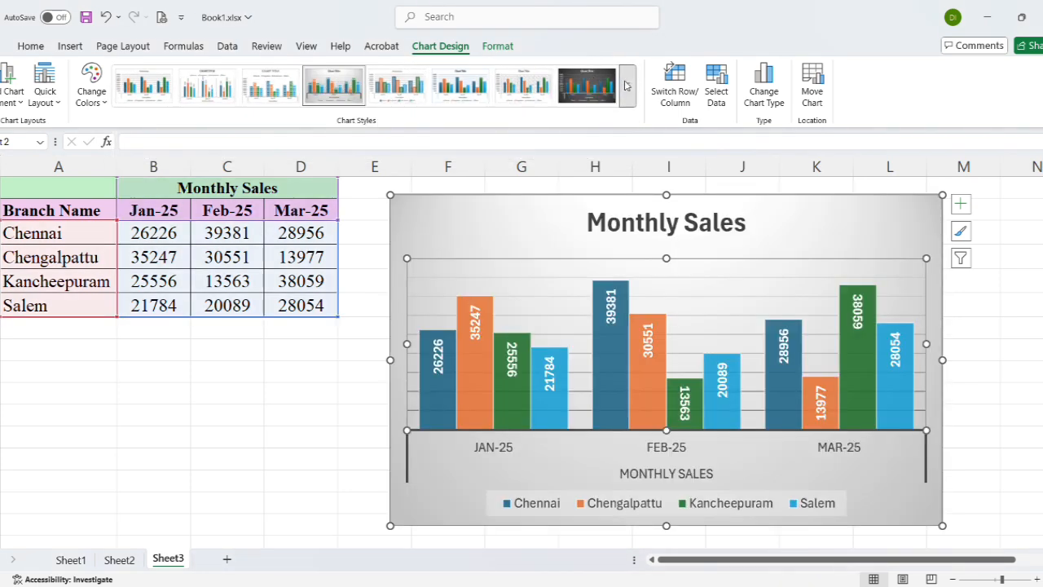
click(627, 85)
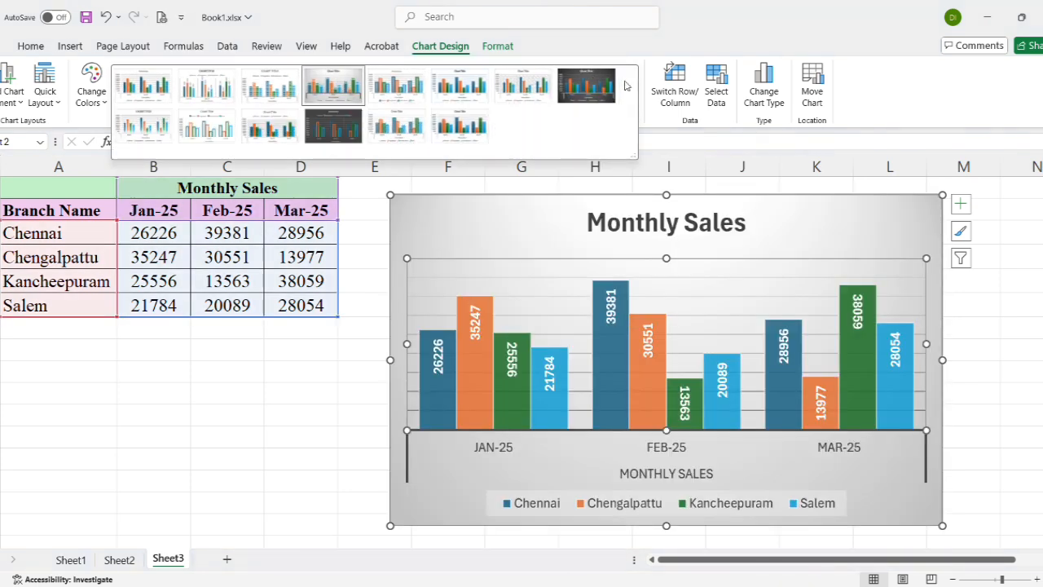
click(460, 85)
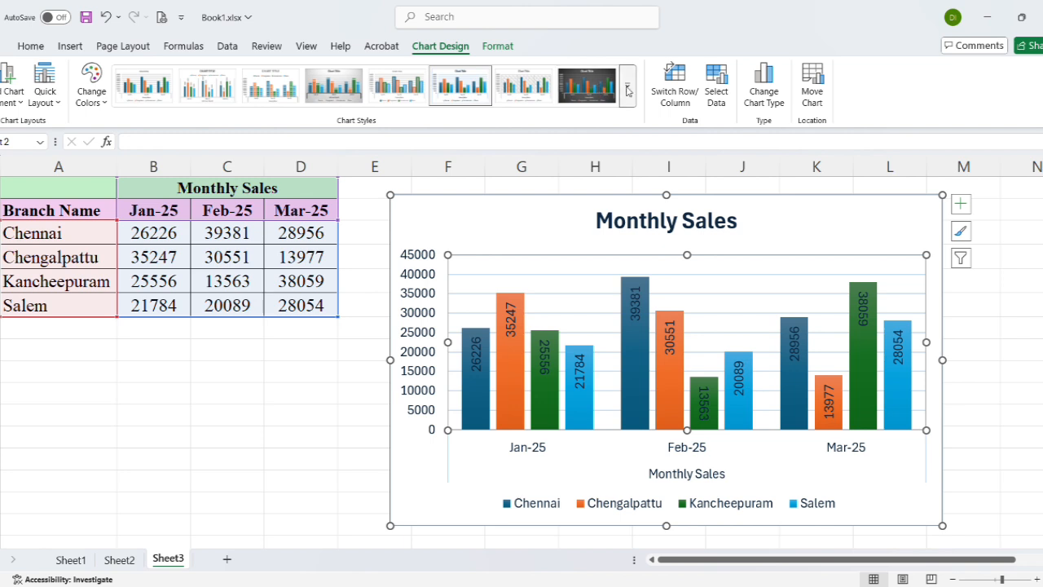
click(626, 89)
click(147, 88)
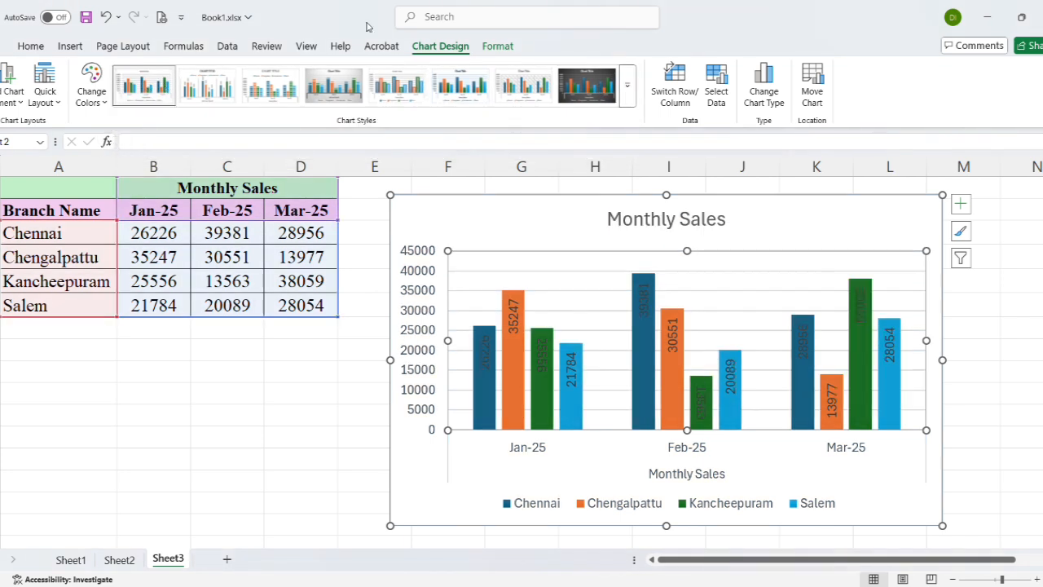
Apply chart Style 6, with gradient-filled columns and a bold title, to the Monthly Sales chart
click(627, 87)
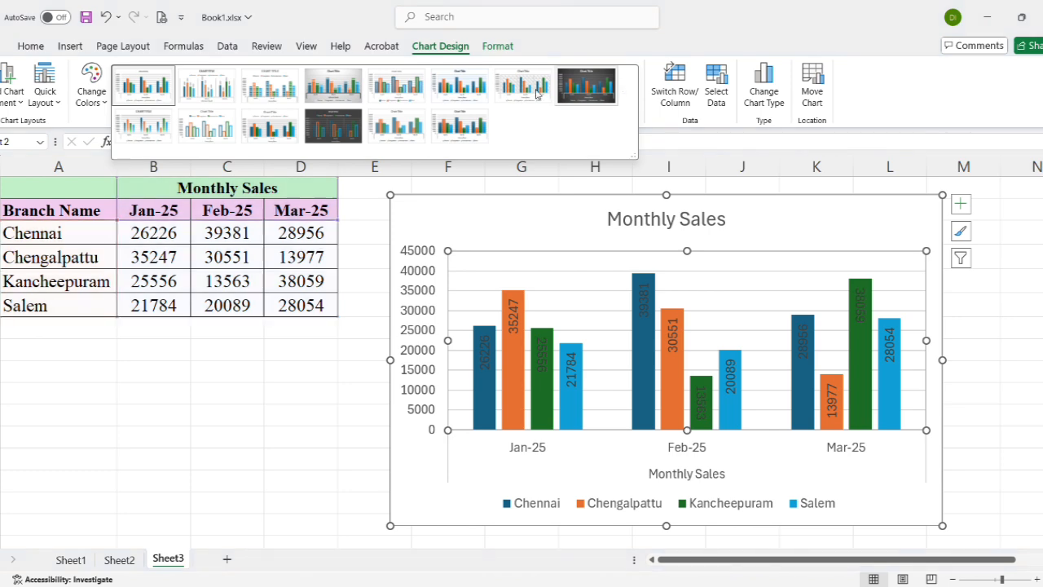
click(521, 91)
click(445, 89)
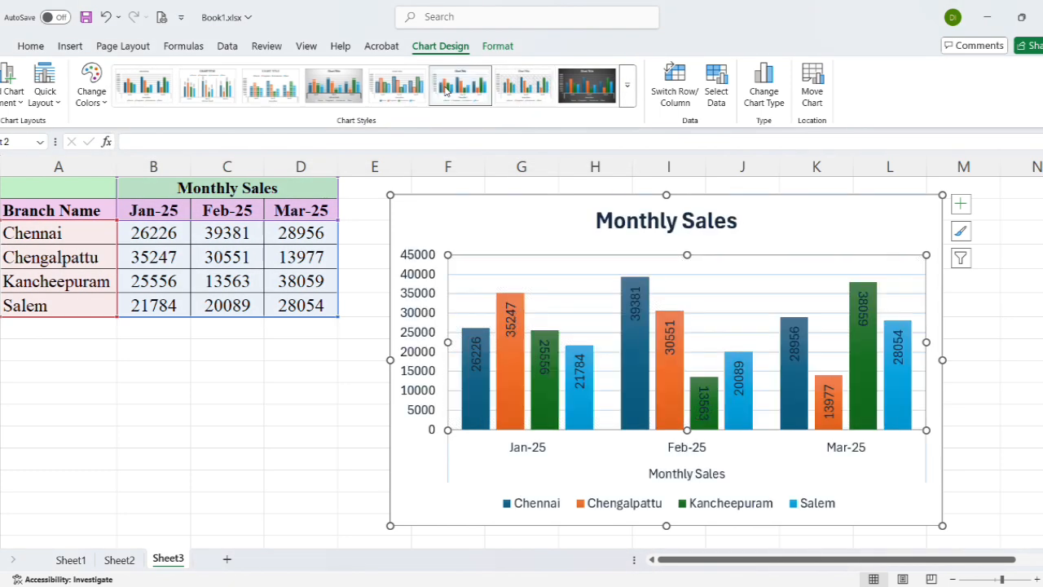